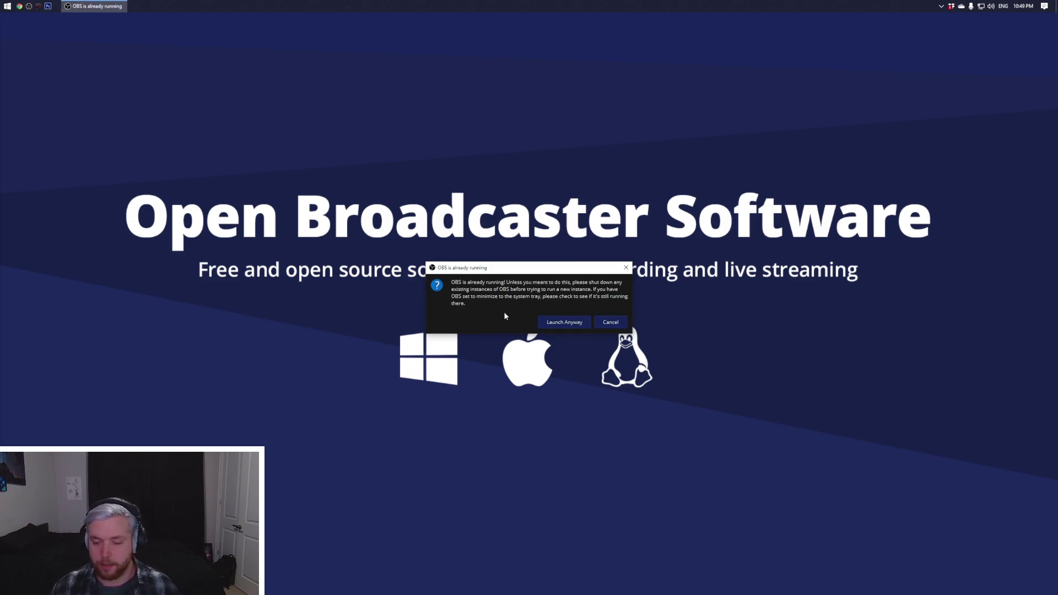
# - Launch a second OBS instance despite the already-running warning and reposition its main window on the desktop
pyautogui.moveTo(468, 271); pyautogui.dragTo(464, 270)
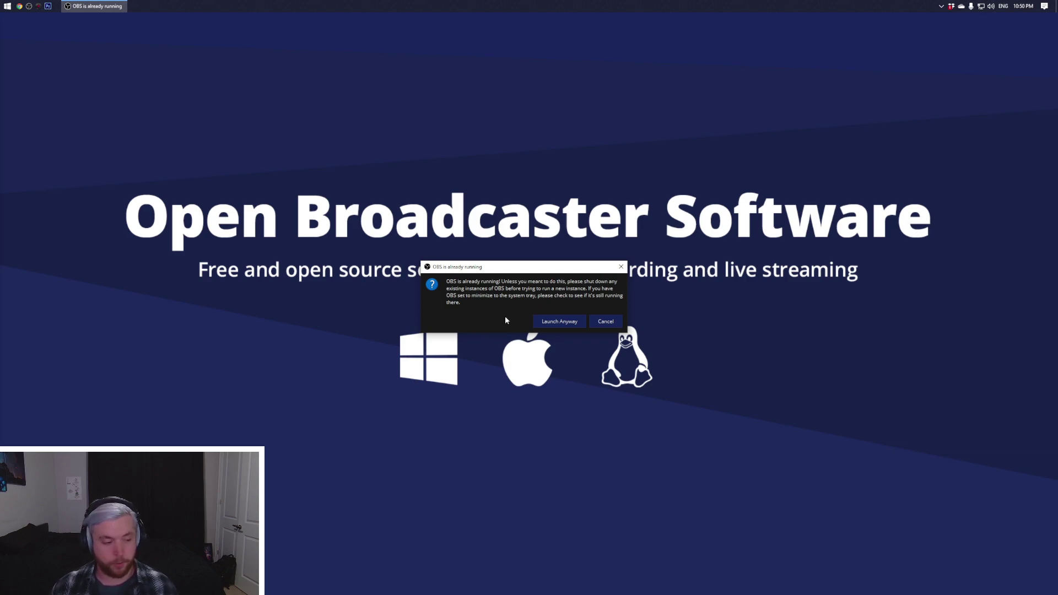
pyautogui.click(559, 320)
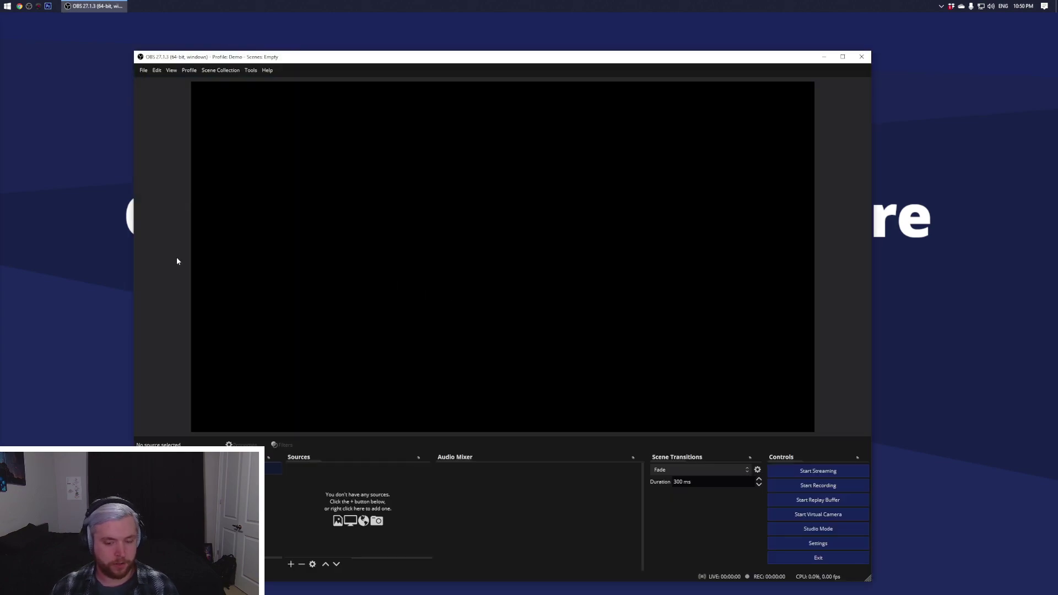
pyautogui.moveTo(489, 63); pyautogui.dragTo(512, 42)
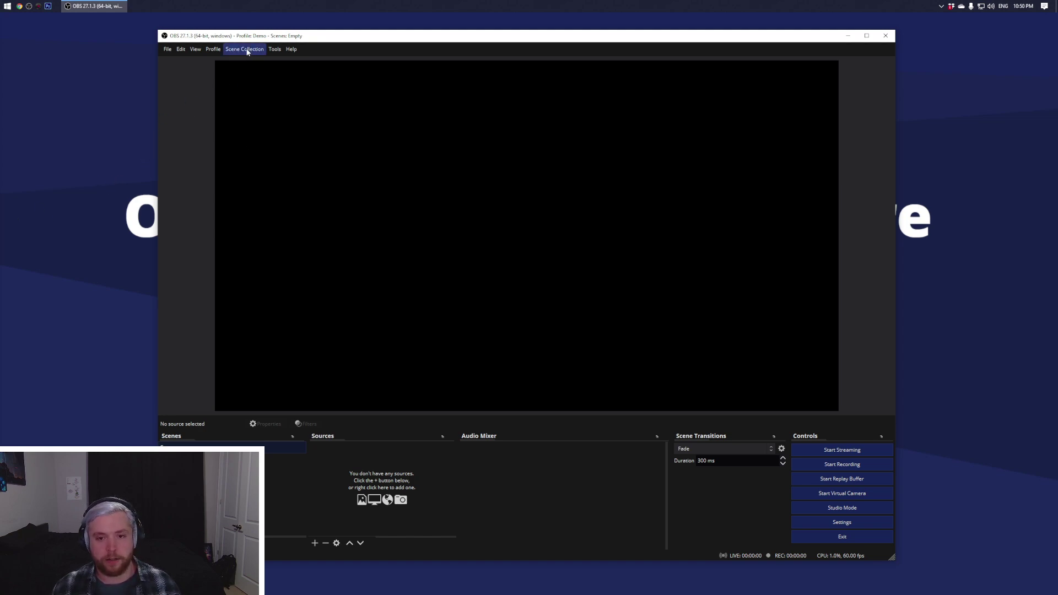
pyautogui.moveTo(367, 36)
pyautogui.mouseDown()
pyautogui.moveTo(378, 38)
pyautogui.moveTo(362, 37)
pyautogui.mouseUp()
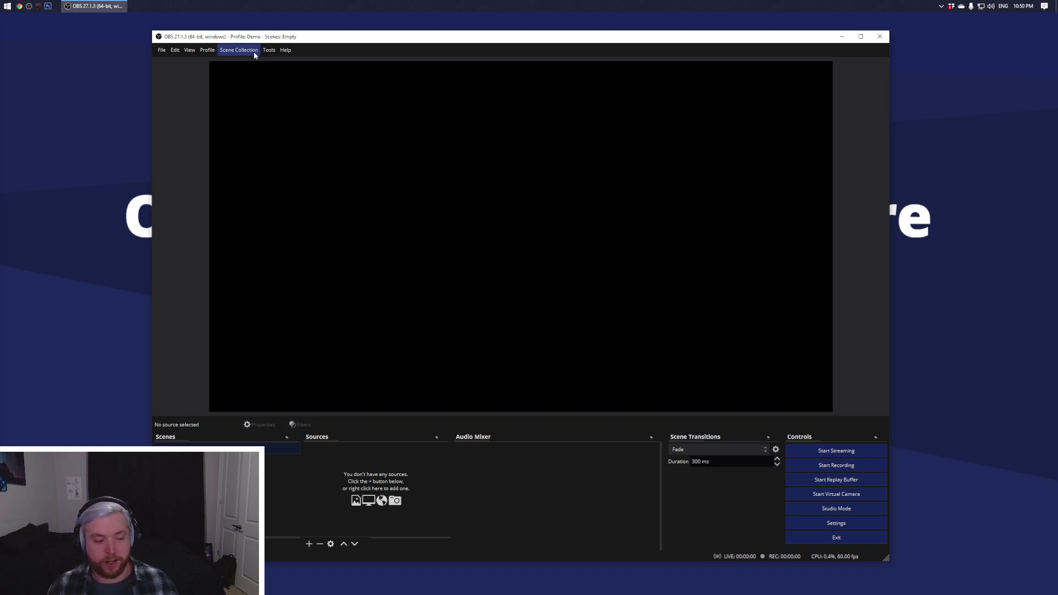
pyautogui.moveTo(323, 40); pyautogui.dragTo(317, 41)
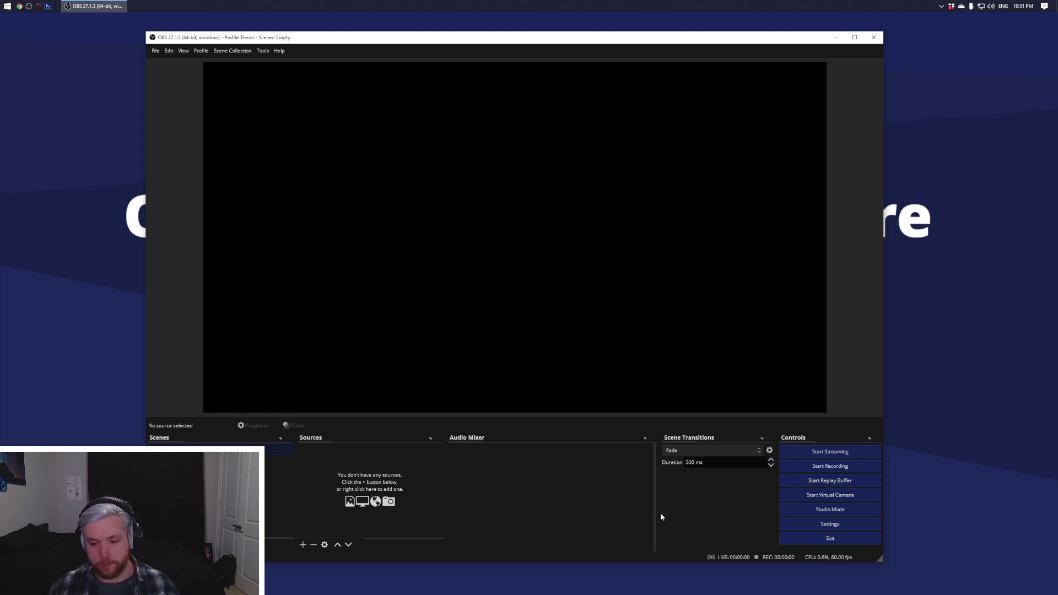
# - Look through the available interface themes in the general settings, keeping Acri as the theme
pyautogui.click(792, 520)
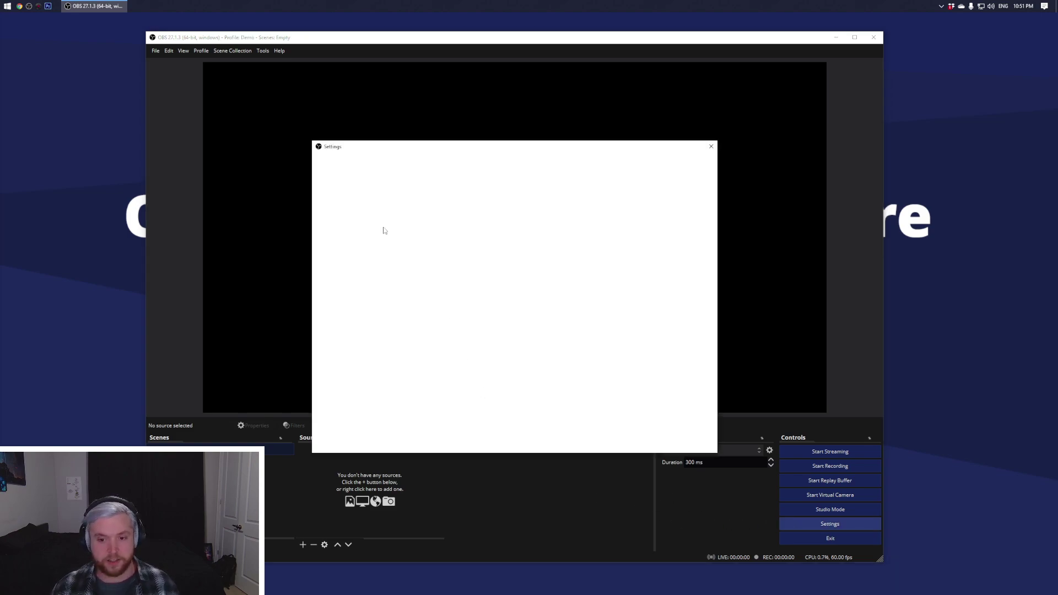
pyautogui.click(479, 196)
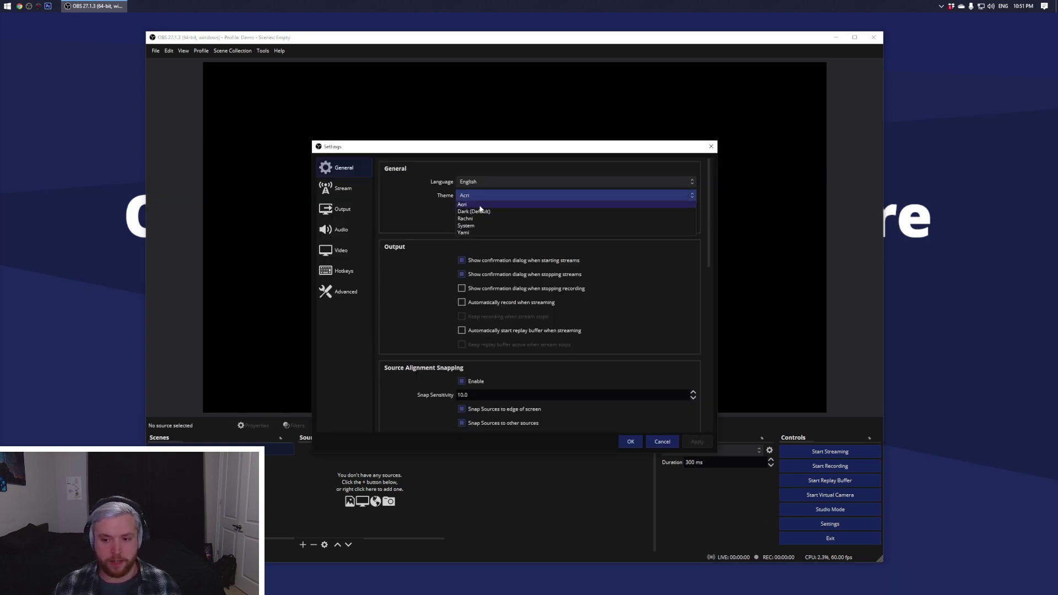
pyautogui.click(450, 257)
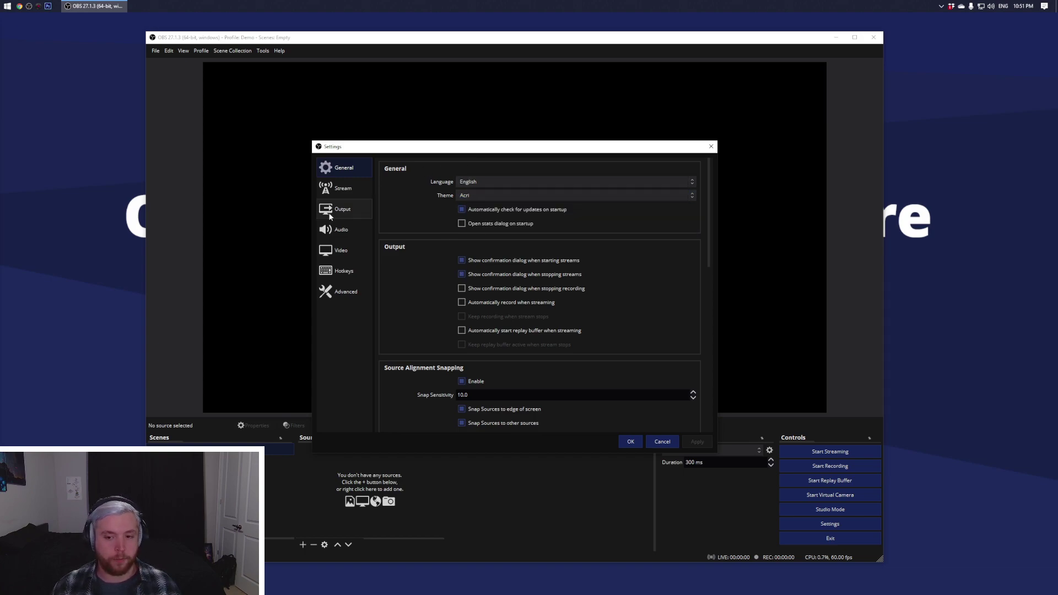
pyautogui.moveTo(411, 150); pyautogui.dragTo(367, 122)
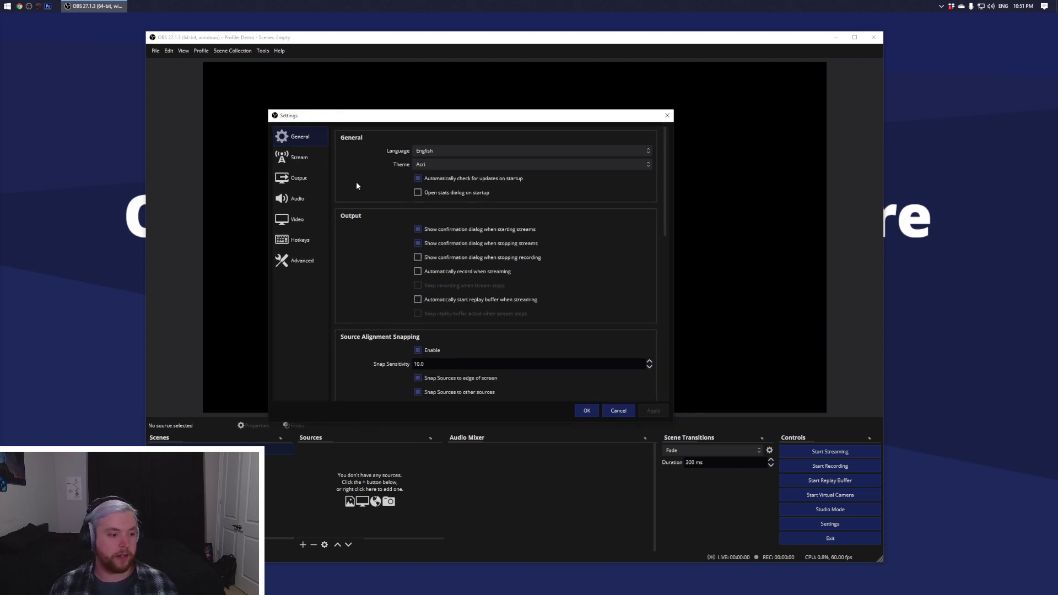
pyautogui.click(587, 411)
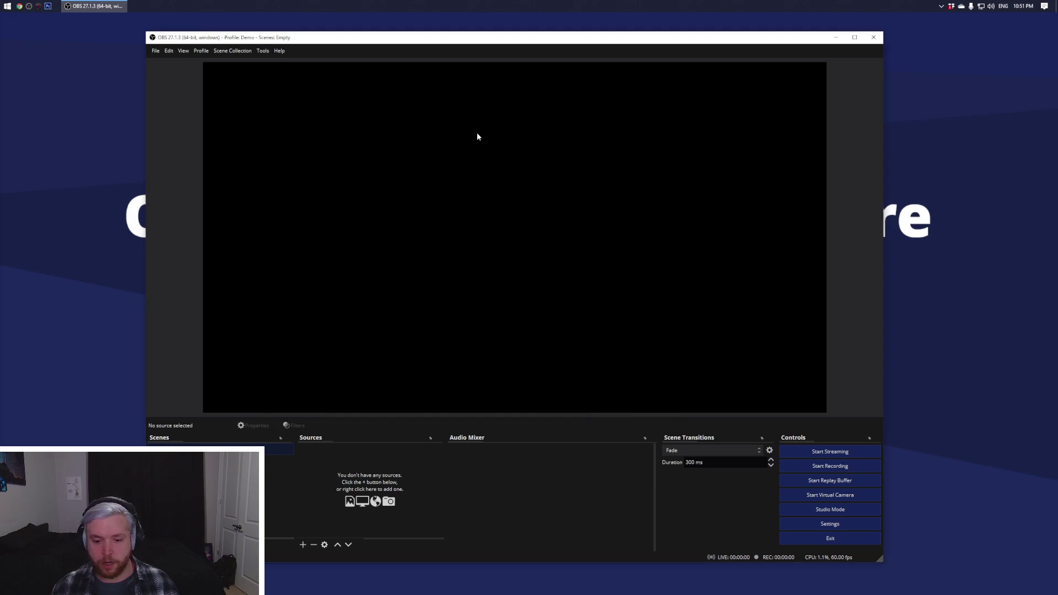
# - Look through the list of docks that can be shown or hidden
pyautogui.moveTo(467, 41); pyautogui.dragTo(520, 37)
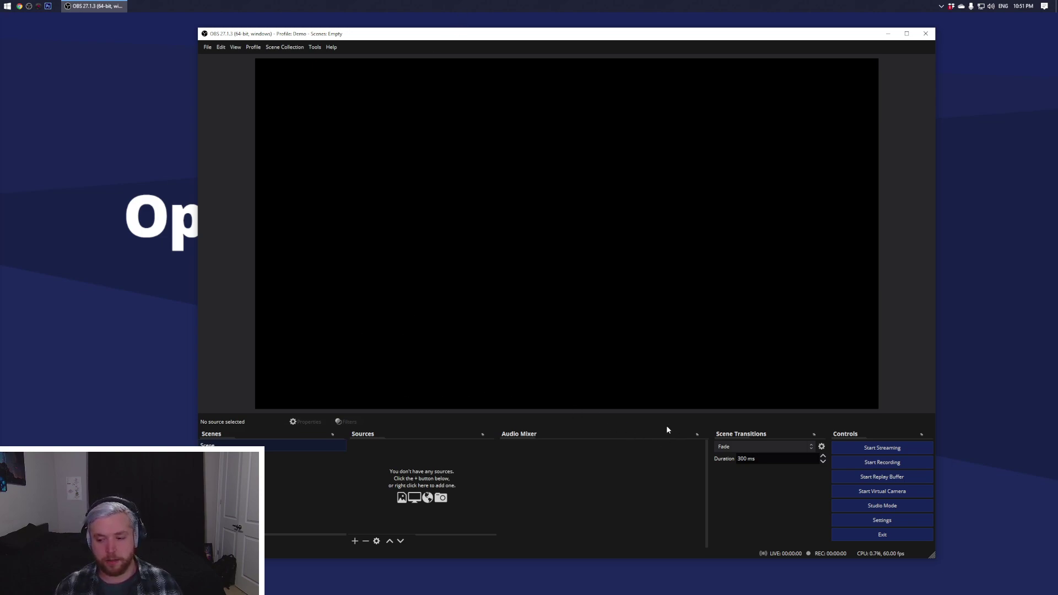
pyautogui.click(234, 53)
pyautogui.moveTo(253, 73)
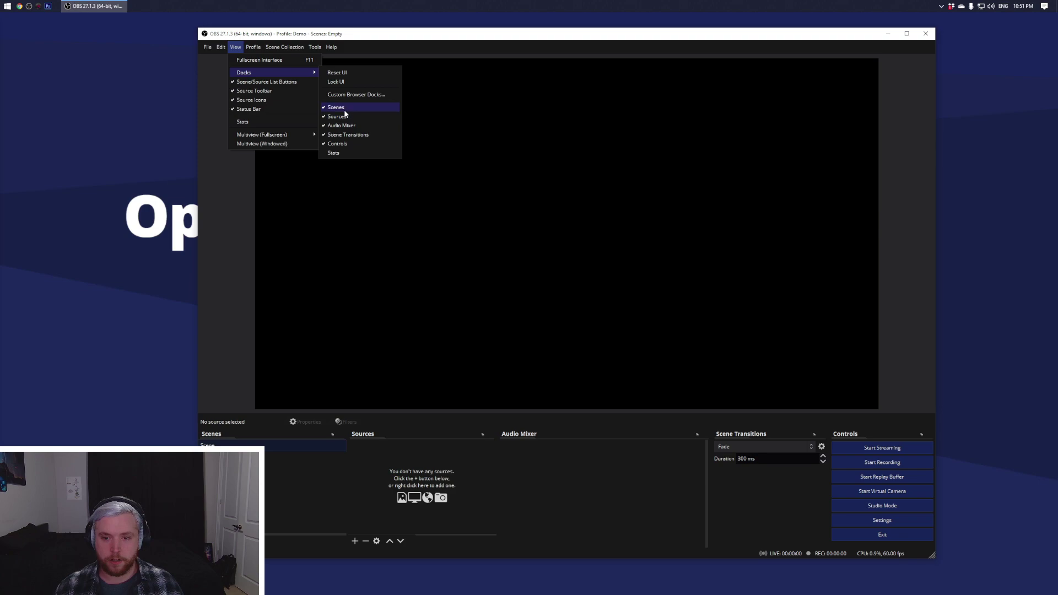
pyautogui.click(445, 516)
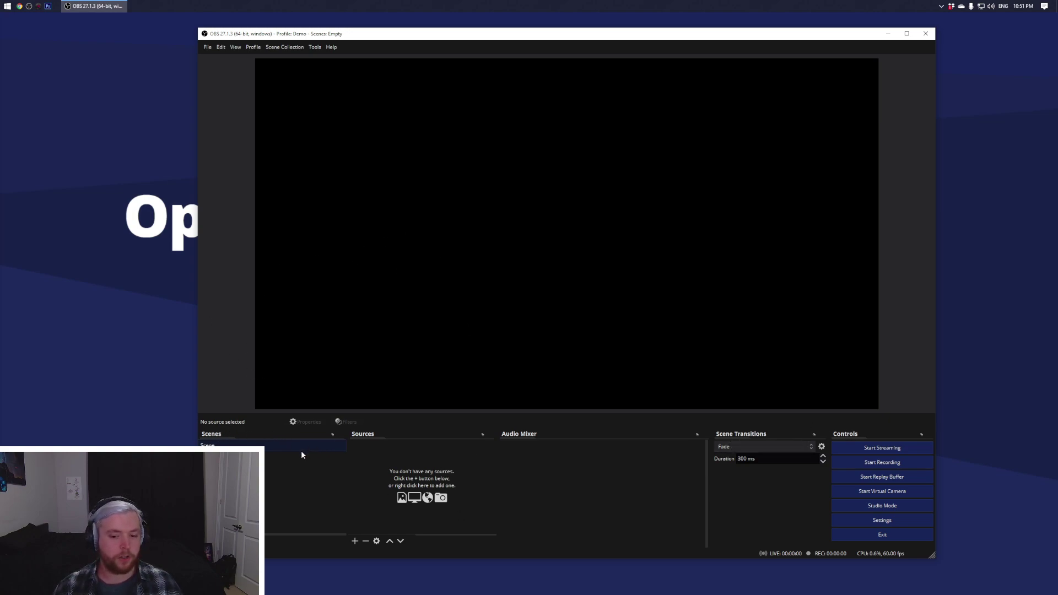
# - Stack the Scenes dock over the Sources dock along the preview's left side, put Scene Transitions above Controls, and narrow the program window
pyautogui.moveTo(224, 441); pyautogui.dragTo(220, 144)
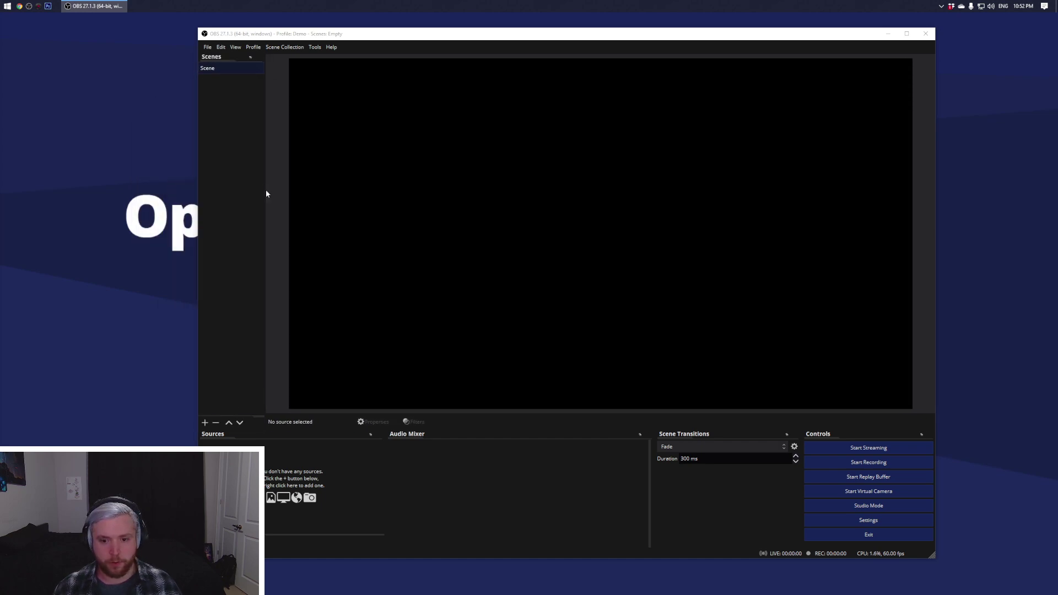
pyautogui.moveTo(267, 191); pyautogui.dragTo(325, 231)
pyautogui.moveTo(208, 443); pyautogui.dragTo(231, 331)
pyautogui.moveTo(585, 435); pyautogui.dragTo(693, 422)
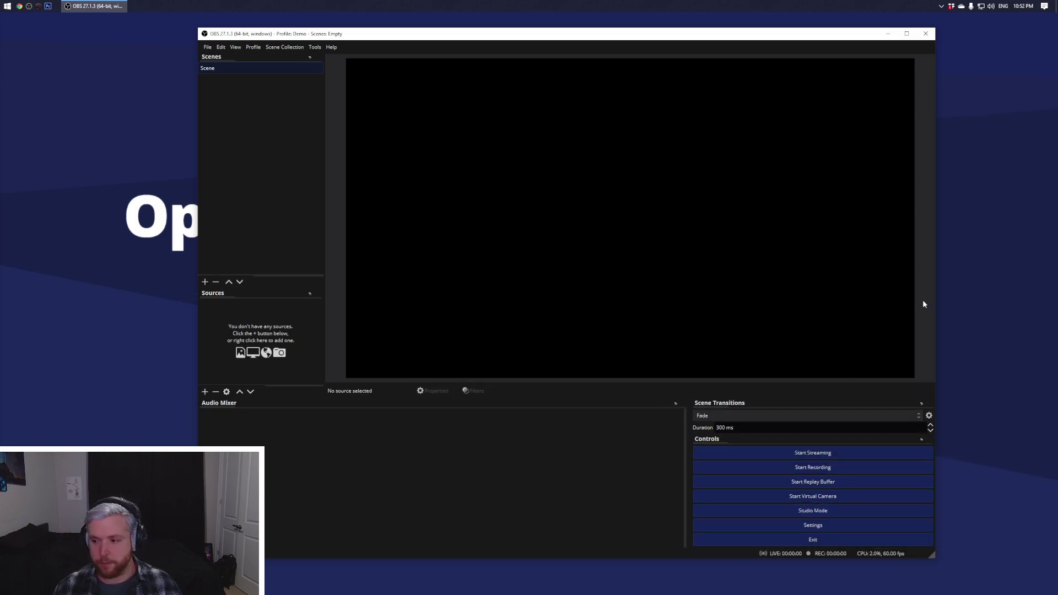
pyautogui.moveTo(940, 301); pyautogui.dragTo(919, 301)
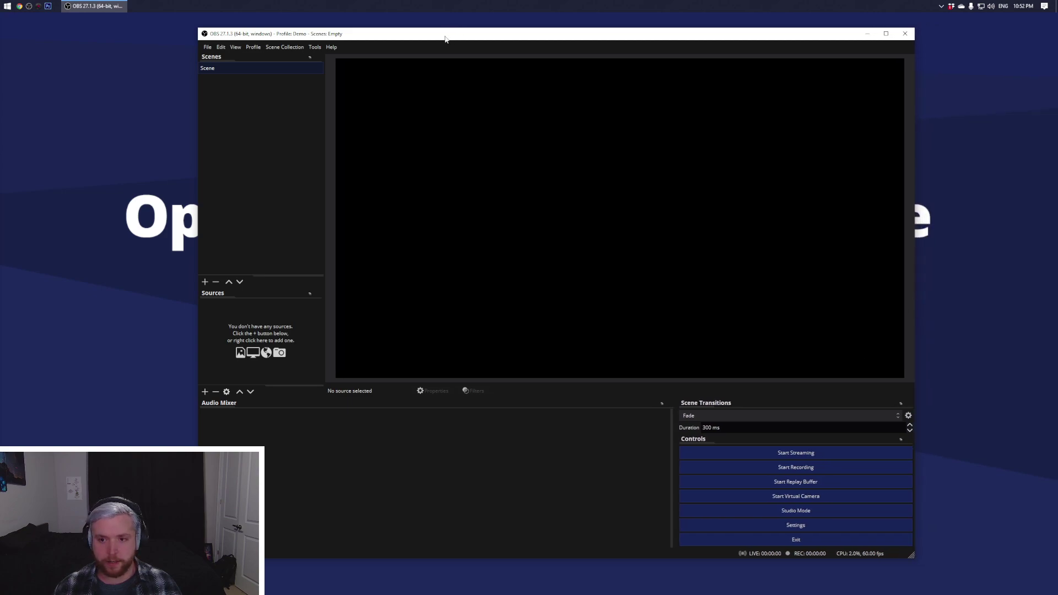
pyautogui.moveTo(445, 36); pyautogui.dragTo(364, 39)
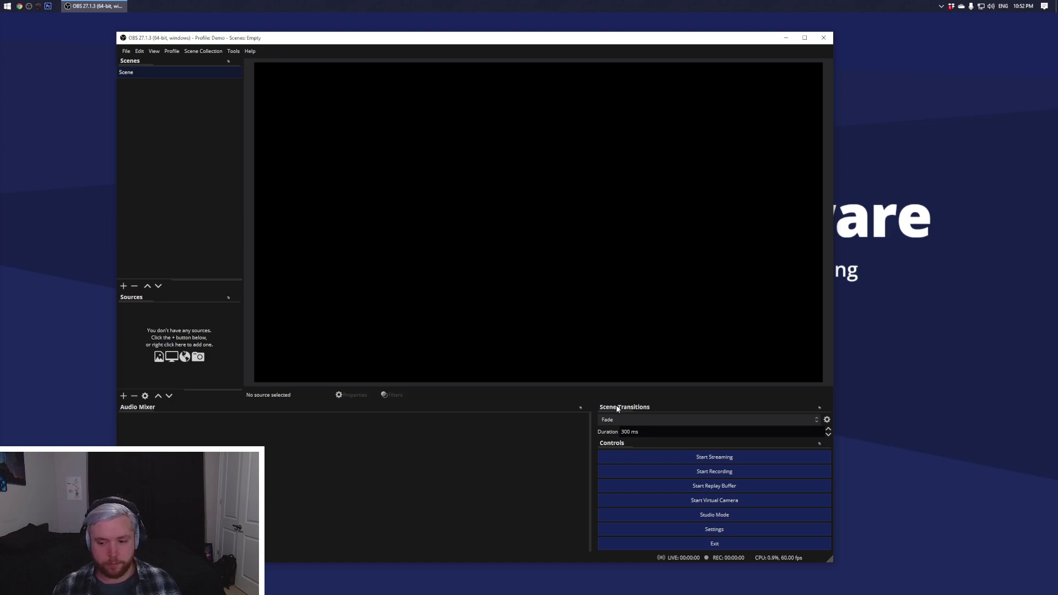
# - Combine the Scene Transitions dock with the Audio Mixer in one tabbed group and switch between them
pyautogui.moveTo(616, 406); pyautogui.dragTo(137, 411)
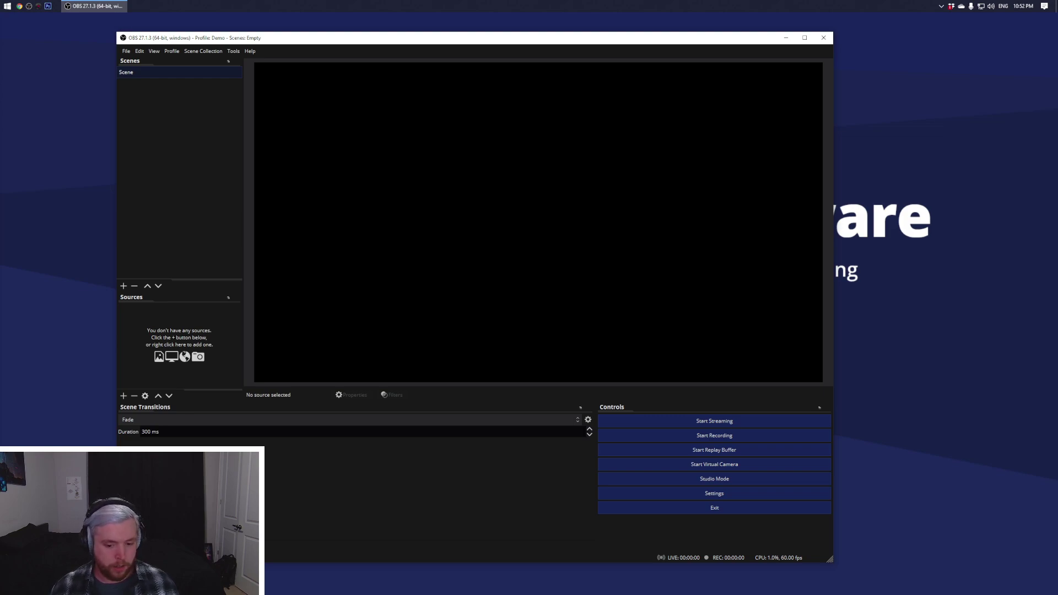
pyautogui.click(136, 546)
pyautogui.click(179, 545)
pyautogui.click(137, 545)
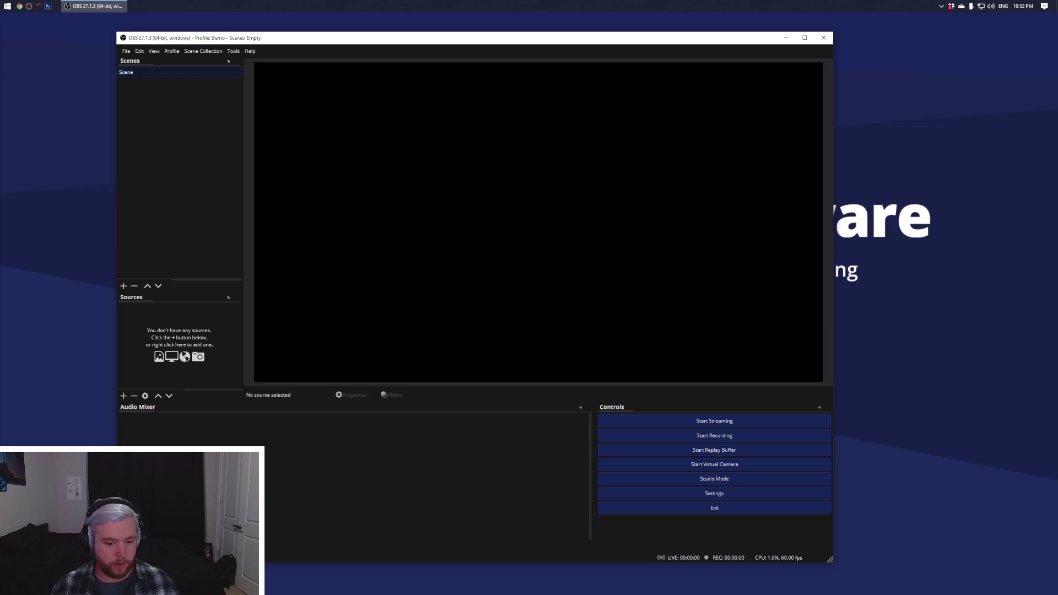
pyautogui.moveTo(442, 45); pyautogui.dragTo(625, 49)
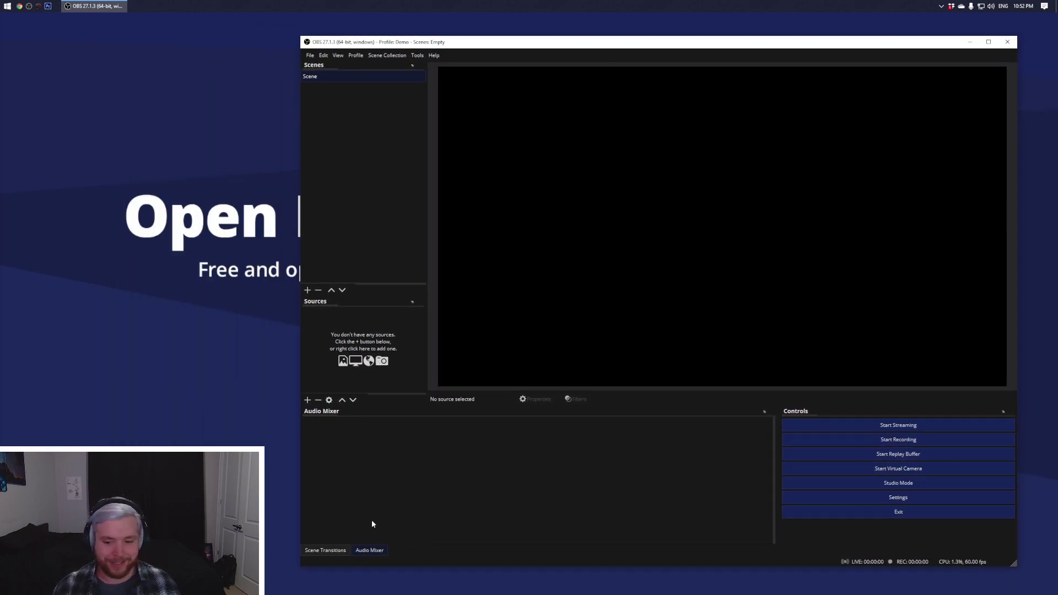
pyautogui.click(325, 550)
pyautogui.click(370, 550)
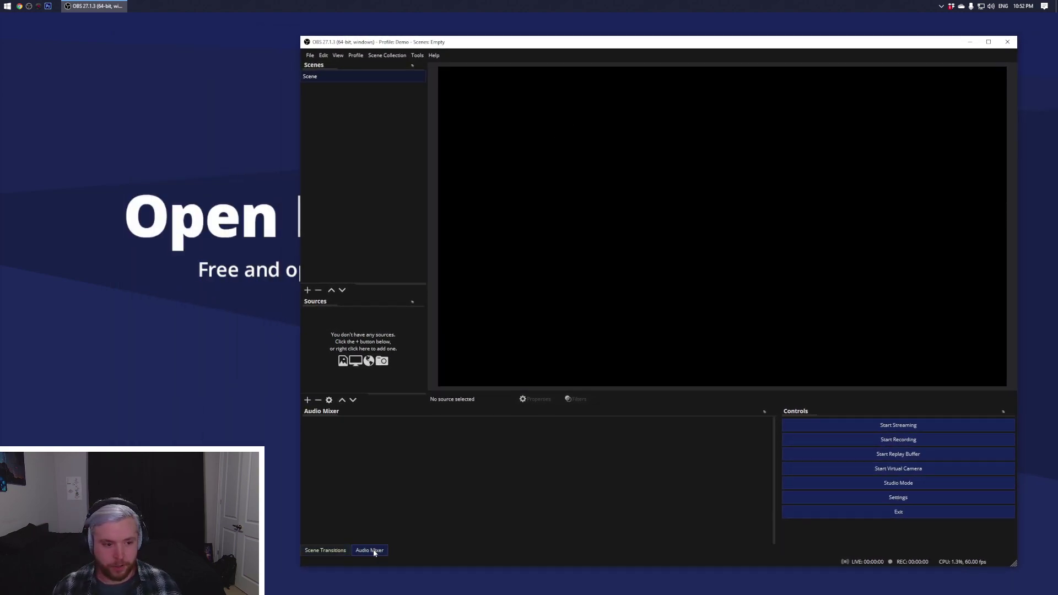
# - Reorder the tabbed docks and add the Controls dock to the same group as Audio Mixer and Scene Transitions
pyautogui.moveTo(336, 551); pyautogui.dragTo(380, 551)
pyautogui.click(320, 551)
pyautogui.click(353, 551)
pyautogui.moveTo(805, 410); pyautogui.dragTo(282, 583)
pyautogui.click(346, 550)
pyautogui.click(372, 551)
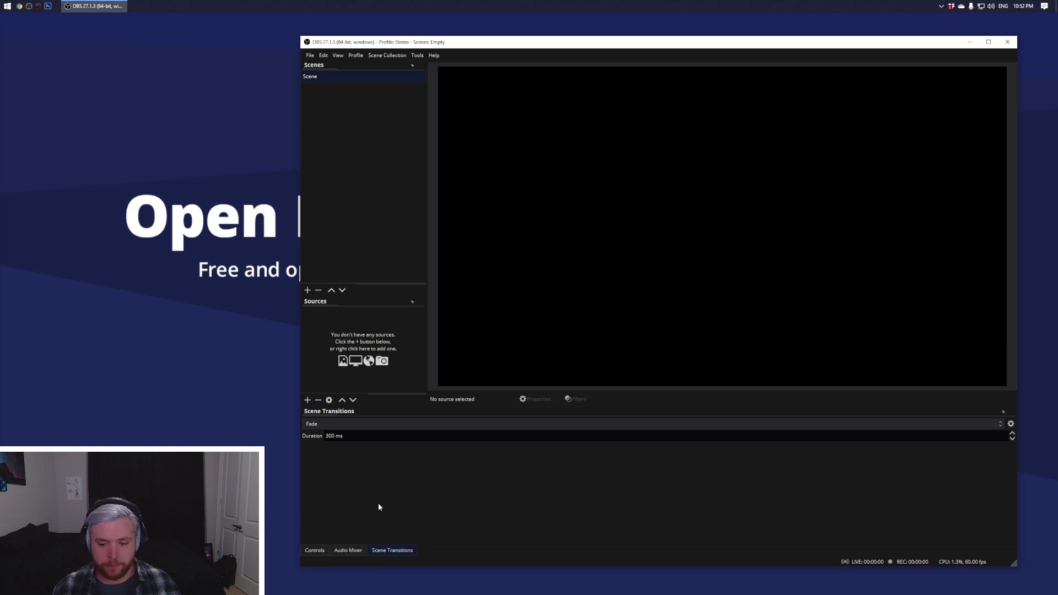
# - Split the tabbed group so Scene Transitions, Audio Mixer and Controls sit side by side below the preview
pyautogui.click(315, 550)
pyautogui.moveTo(317, 411); pyautogui.dragTo(957, 463)
pyautogui.moveTo(333, 414); pyautogui.dragTo(905, 451)
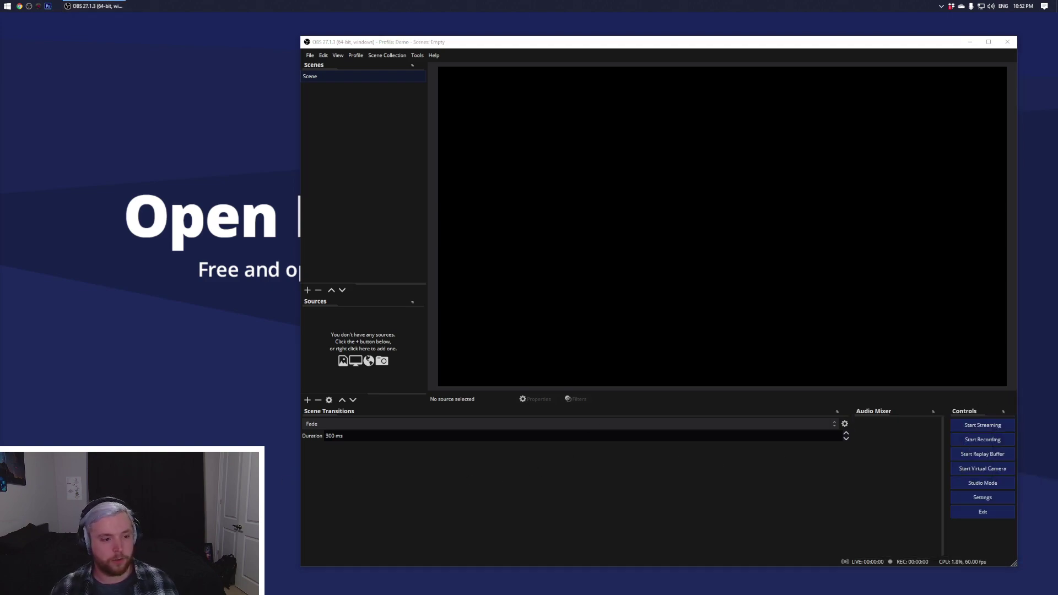
pyautogui.moveTo(456, 43); pyautogui.dragTo(342, 51)
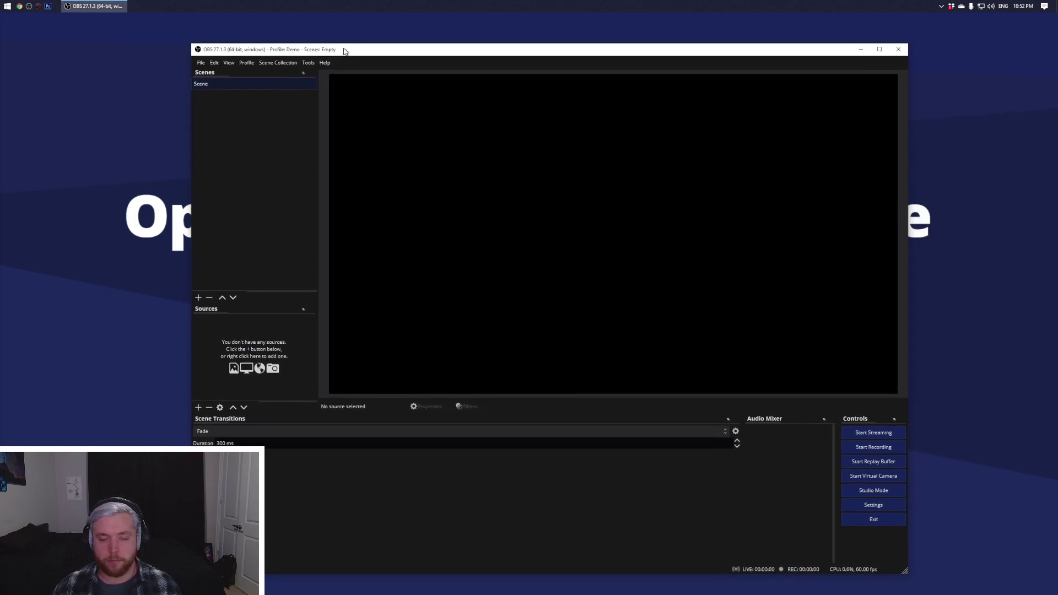
# - Look through the list of saved profiles and the profile management options without changing the Demo profile
pyautogui.click(240, 64)
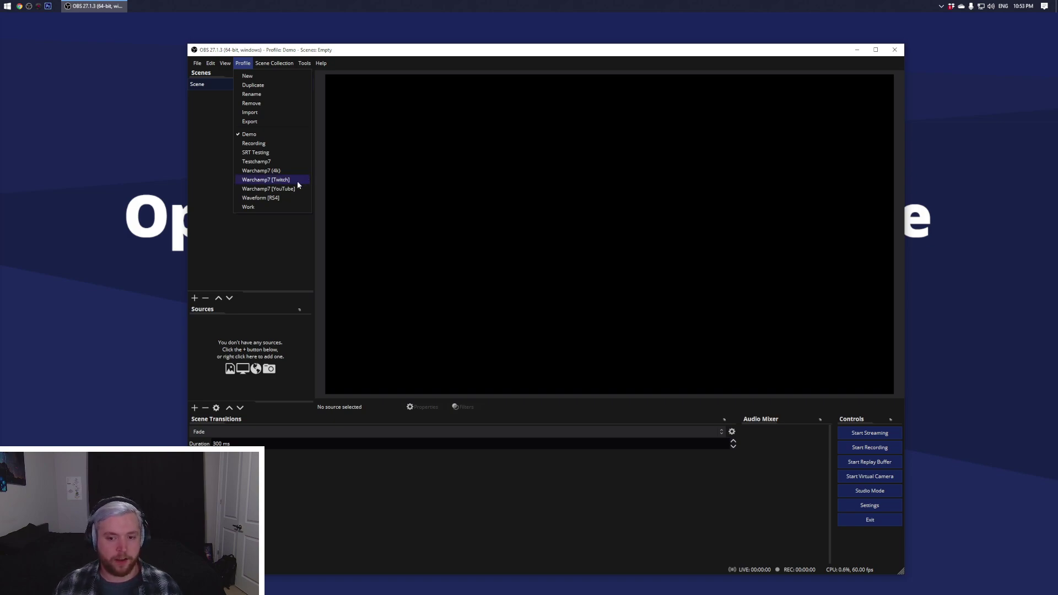
pyautogui.click(318, 248)
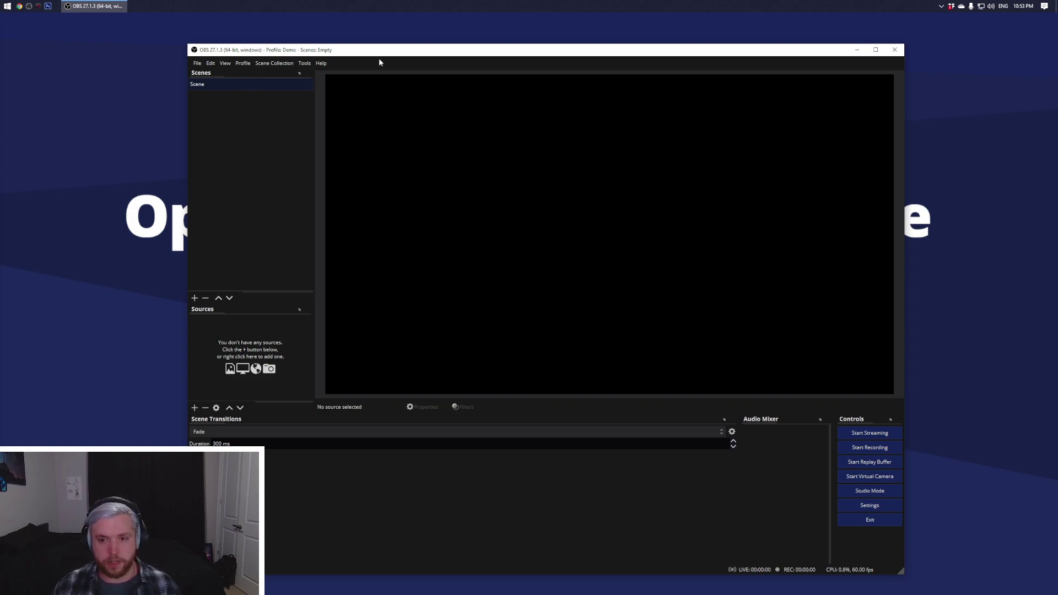
pyautogui.moveTo(379, 60); pyautogui.dragTo(423, 66)
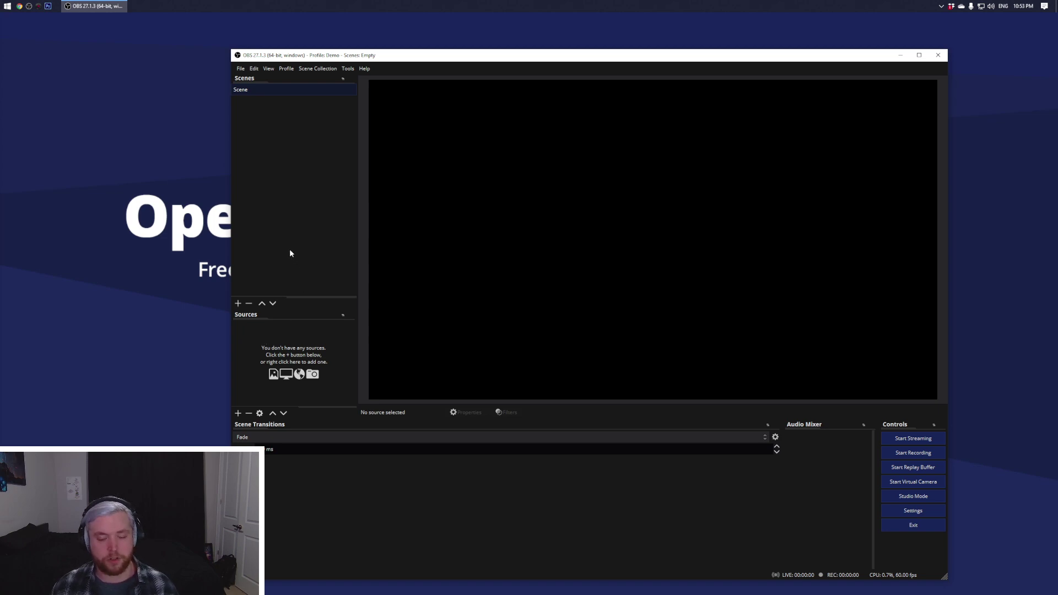
pyautogui.moveTo(425, 57); pyautogui.dragTo(404, 49)
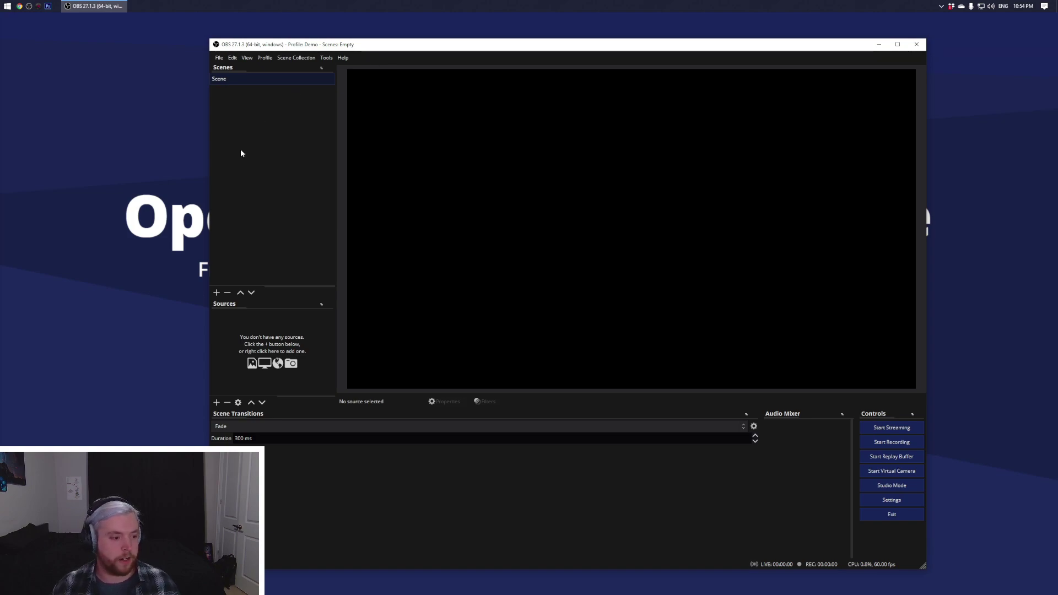
# - Enlarge the Sources dock upward and look through the source types that can be added to the scene
pyautogui.moveTo(256, 299); pyautogui.dragTo(269, 221)
pyautogui.rightClick(253, 247)
pyautogui.click(280, 258)
pyautogui.rightClick(255, 246)
pyautogui.moveTo(309, 250)
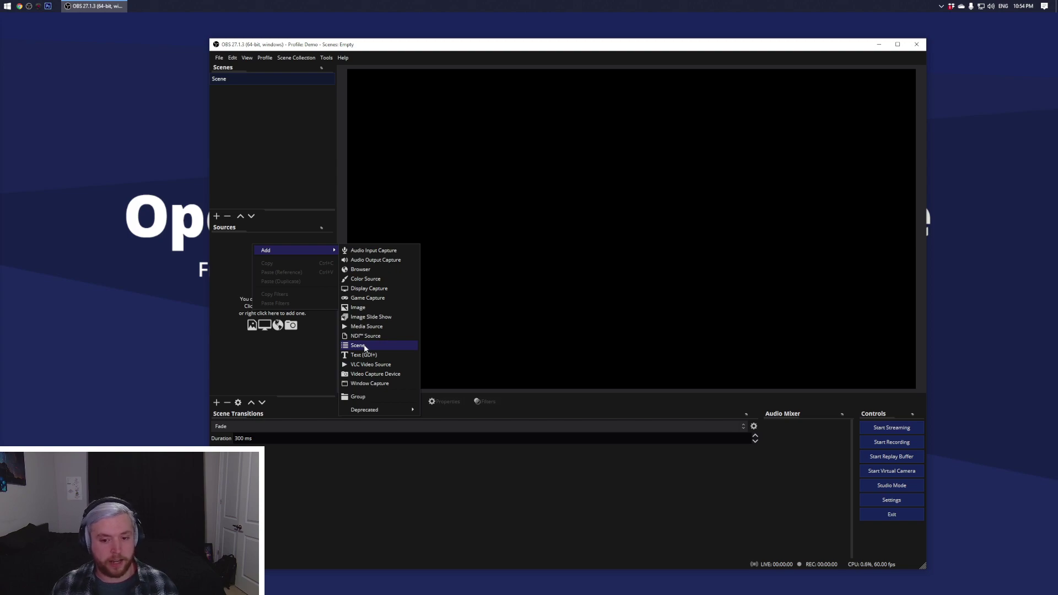
pyautogui.click(250, 340)
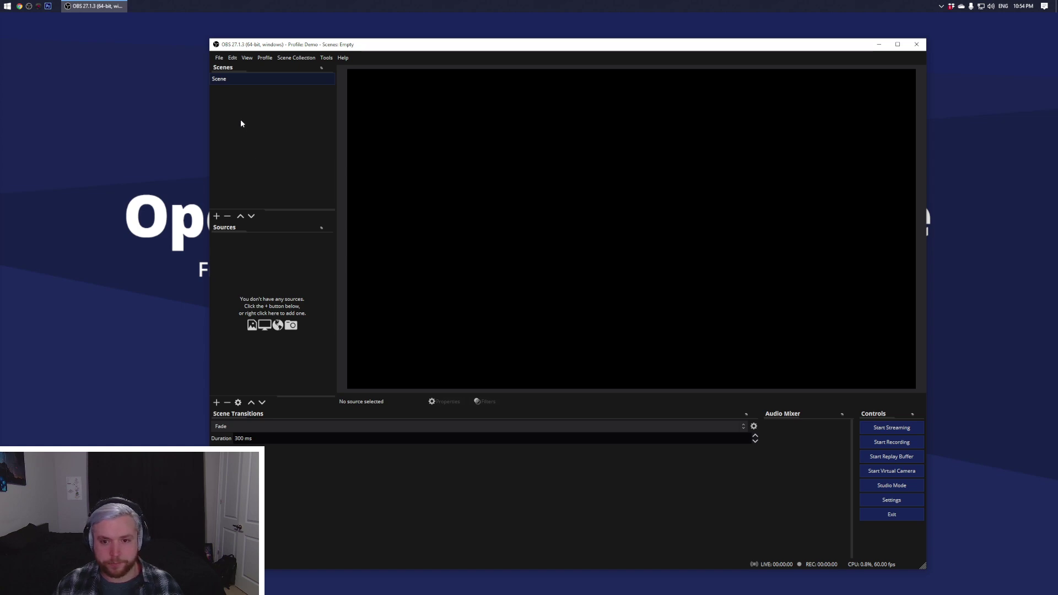
# - Switch from the Demo profile to the streaming profile marked [Twitch]
pyautogui.click(265, 58)
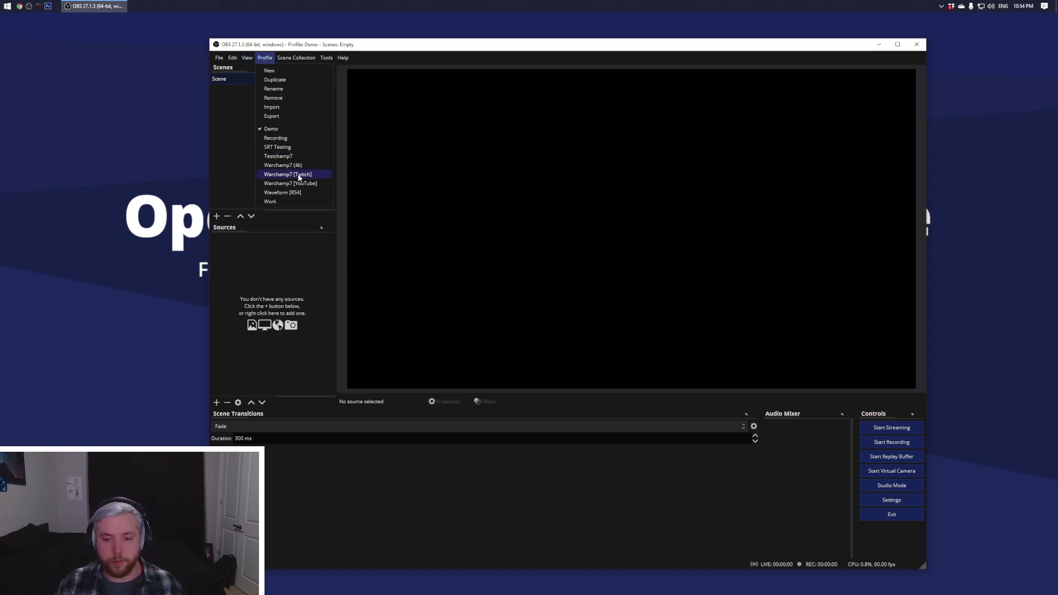
pyautogui.click(299, 175)
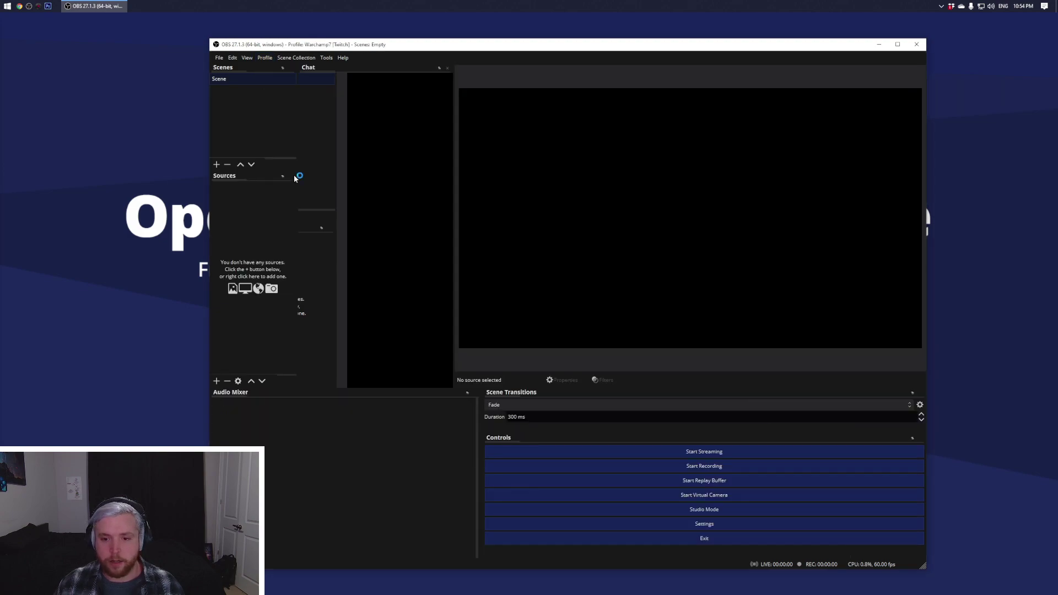
pyautogui.moveTo(458, 50); pyautogui.dragTo(396, 51)
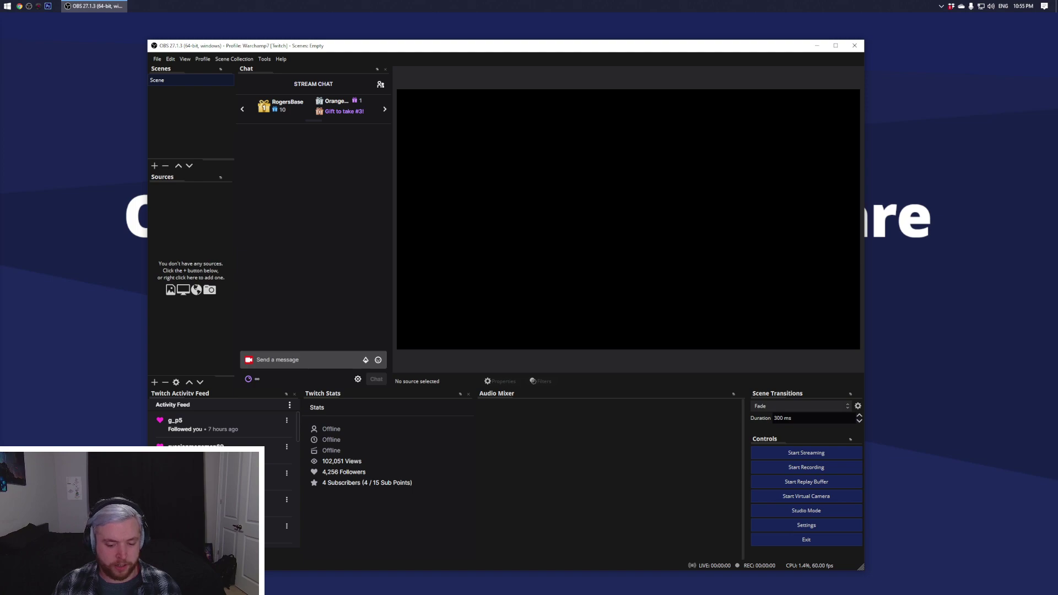
# - Look through this profile's docks, including Chat, Stream Information, Twitch Stats and Twitch Activity Feed
pyautogui.click(186, 59)
pyautogui.click(185, 59)
pyautogui.click(194, 60)
pyautogui.moveTo(196, 85)
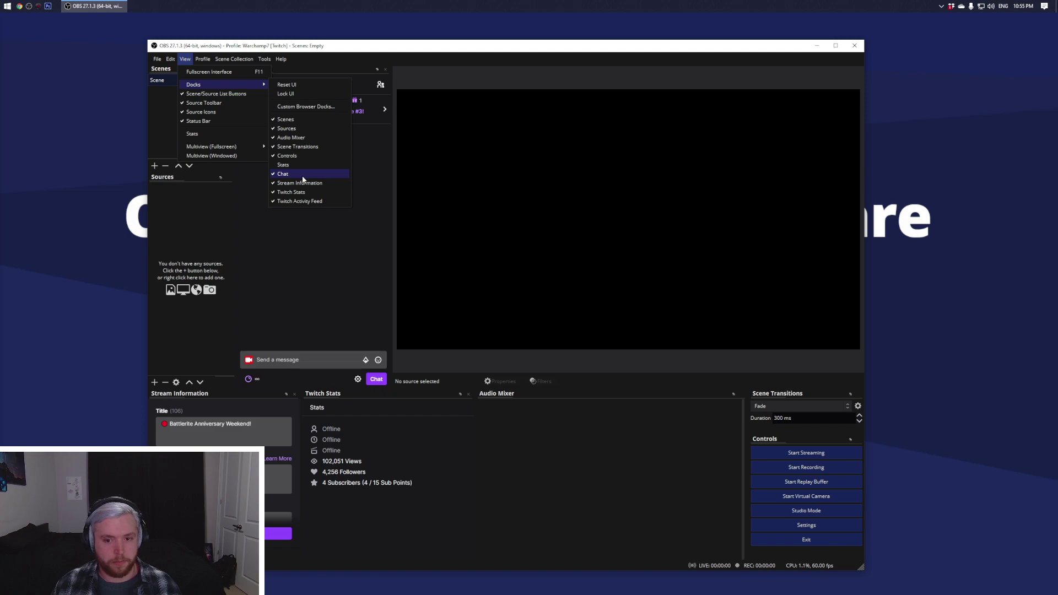
pyautogui.click(345, 211)
# - Dock Chat on the opposite side of the preview from the Scenes and Sources docks, hiding it and showing it again
pyautogui.moveTo(355, 68); pyautogui.dragTo(799, 293)
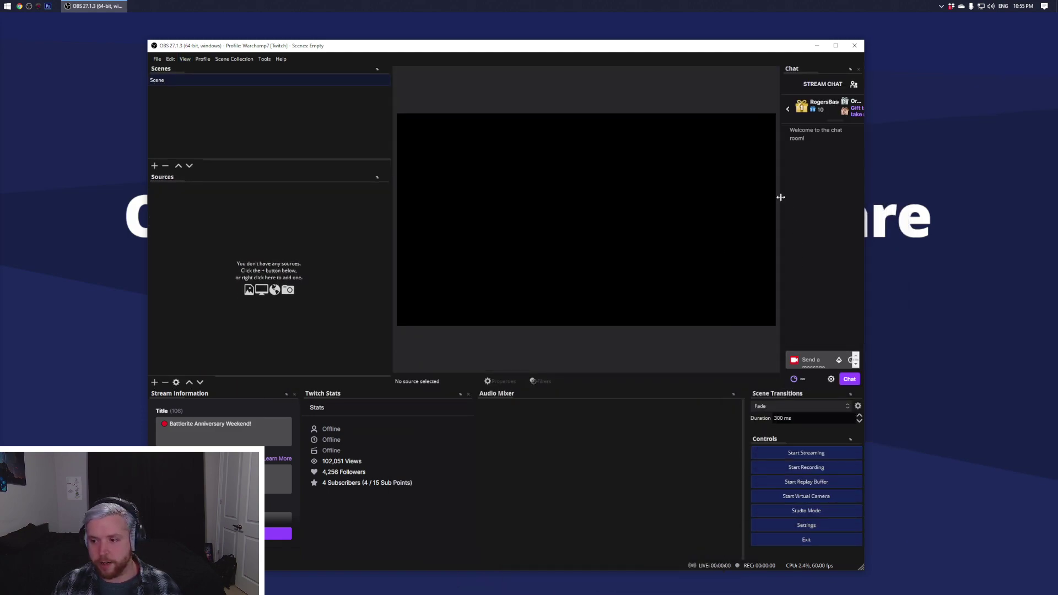
pyautogui.click(859, 68)
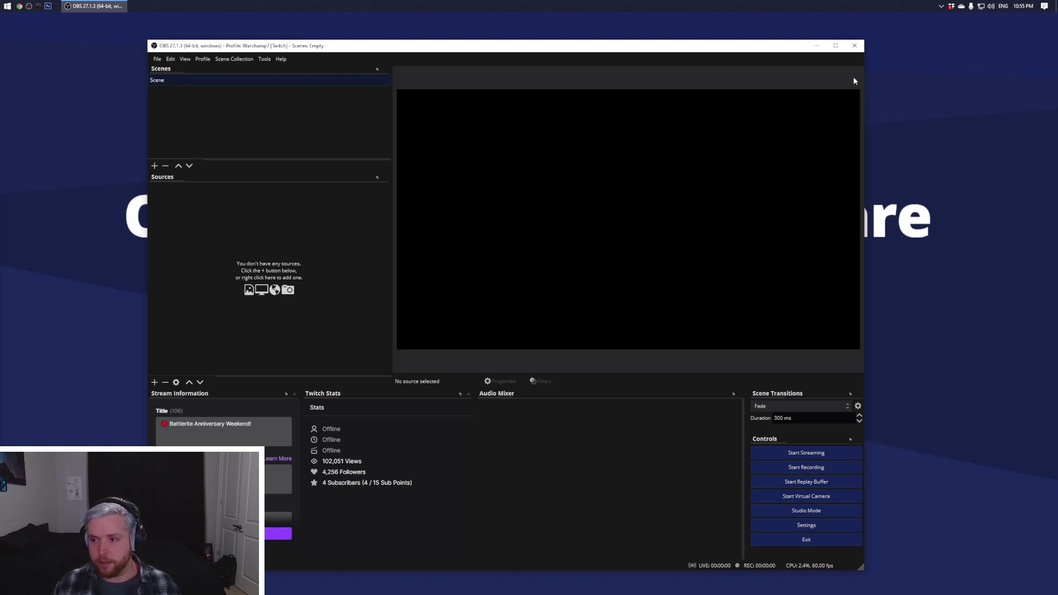
pyautogui.click(185, 60)
pyautogui.moveTo(202, 90)
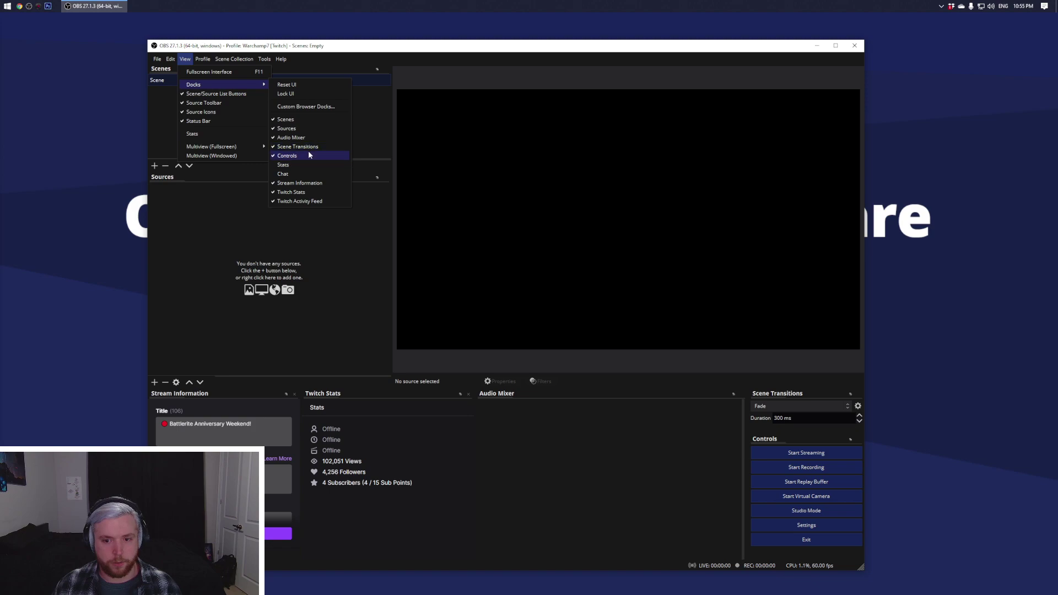
pyautogui.click(287, 173)
# - Examine the Twitch stream settings and the available Twitch Chat Add-Ons options, keeping FrankerFaceZ selected
pyautogui.click(788, 527)
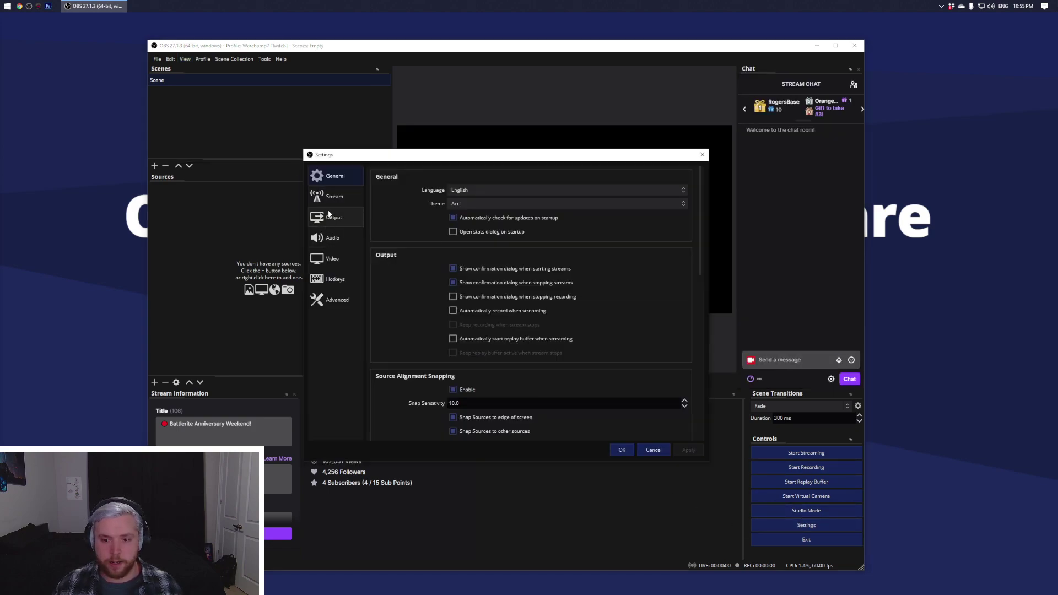
pyautogui.click(334, 197)
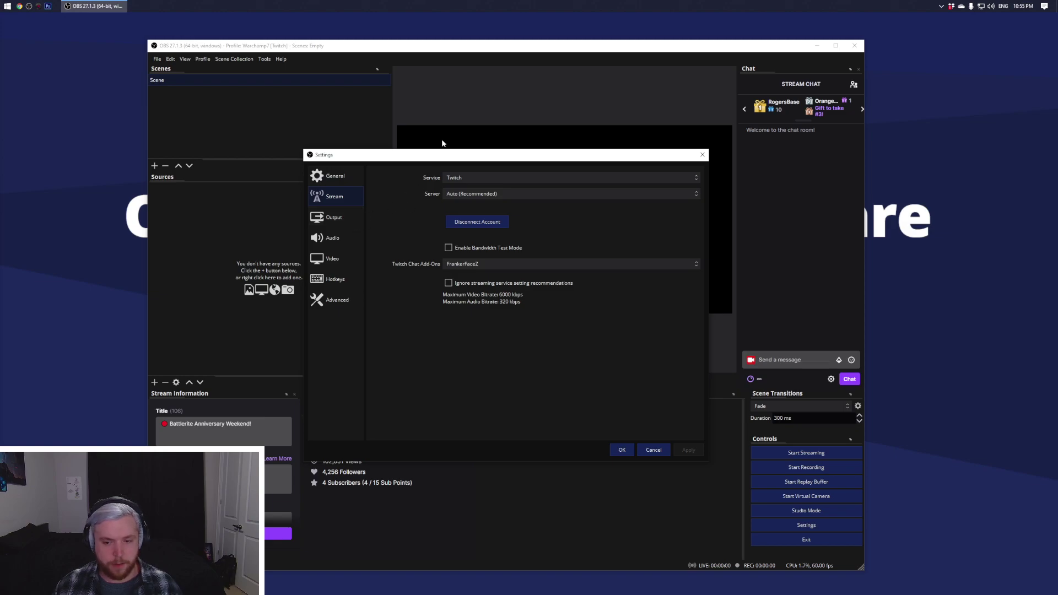
pyautogui.moveTo(436, 155); pyautogui.dragTo(382, 110)
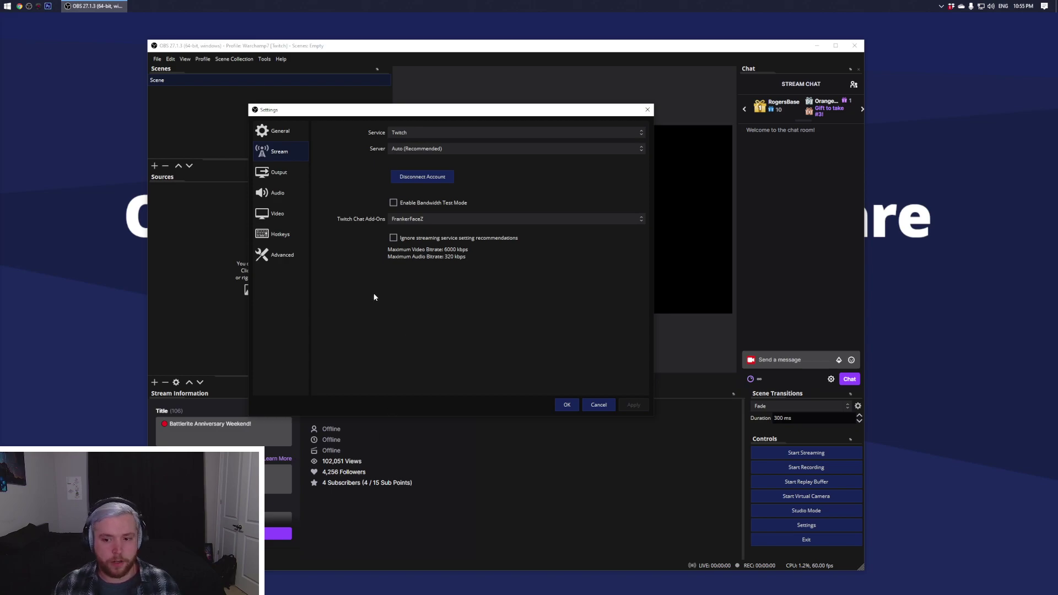
pyautogui.click(403, 223)
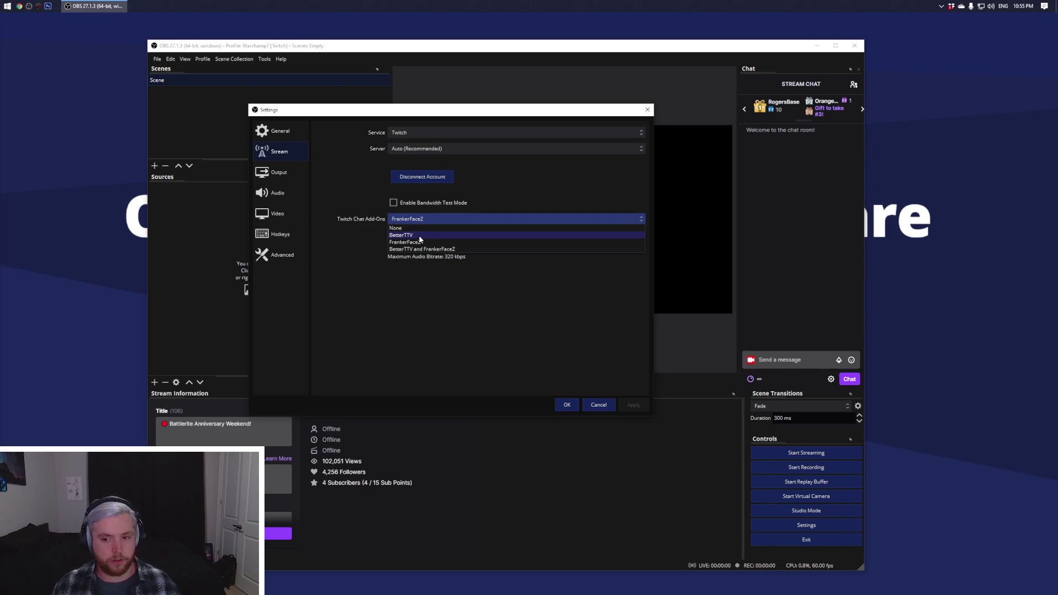
pyautogui.click(349, 269)
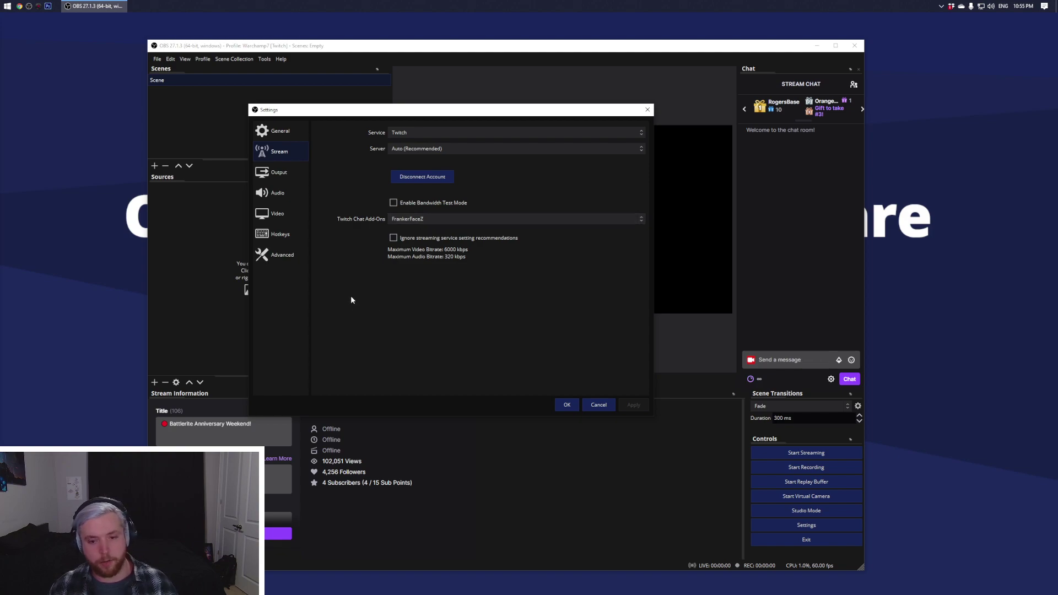
pyautogui.click(414, 219)
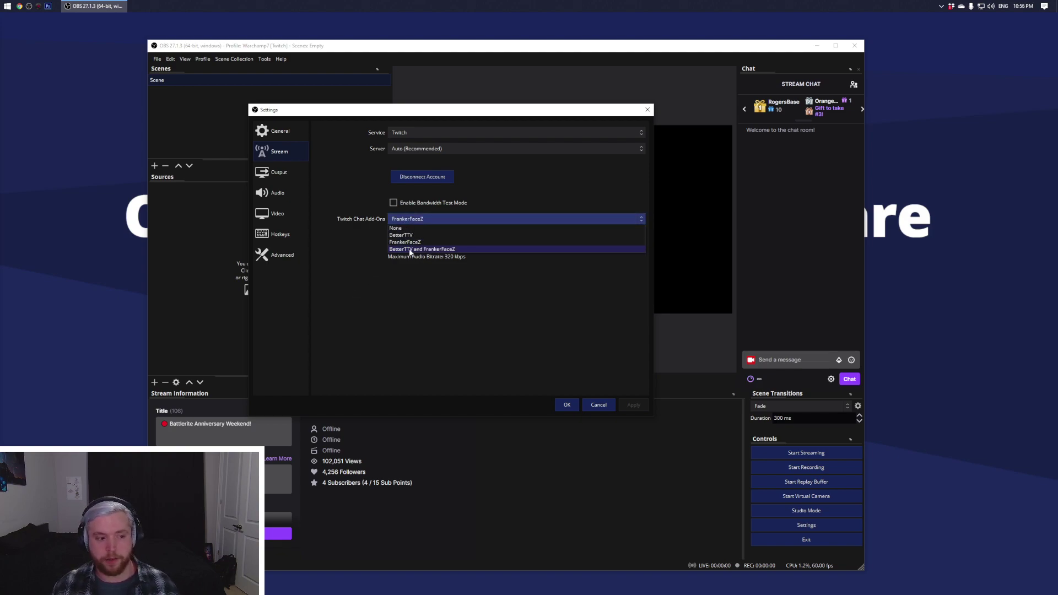
pyautogui.click(367, 309)
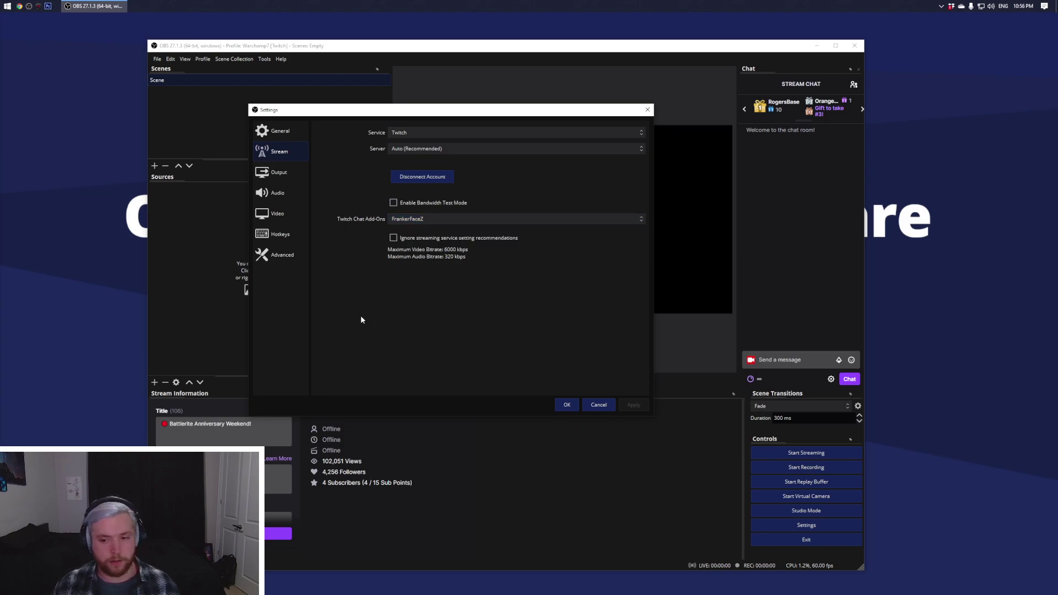
pyautogui.click(404, 221)
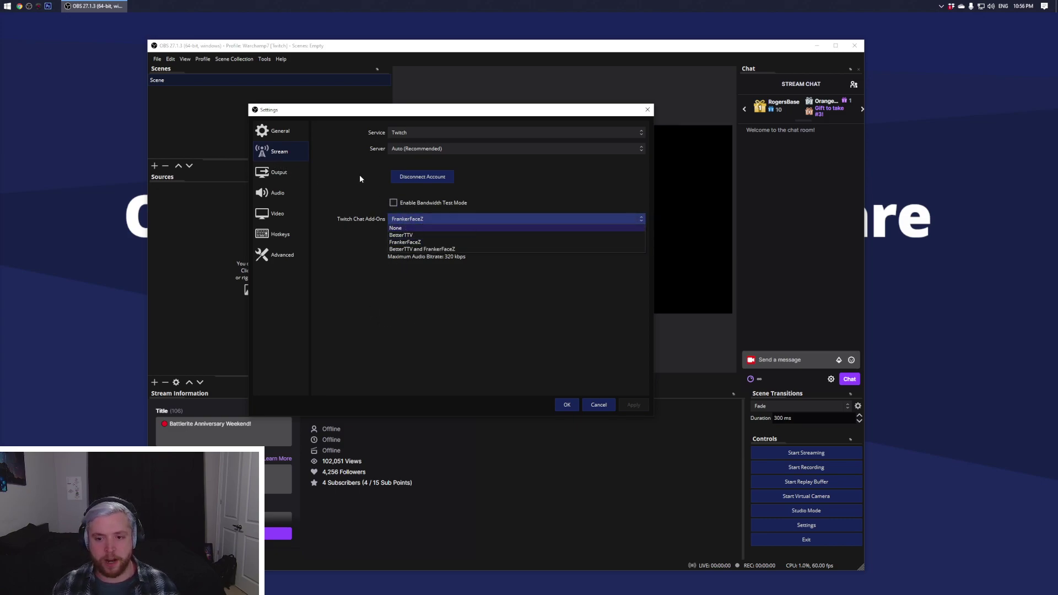
pyautogui.click(374, 315)
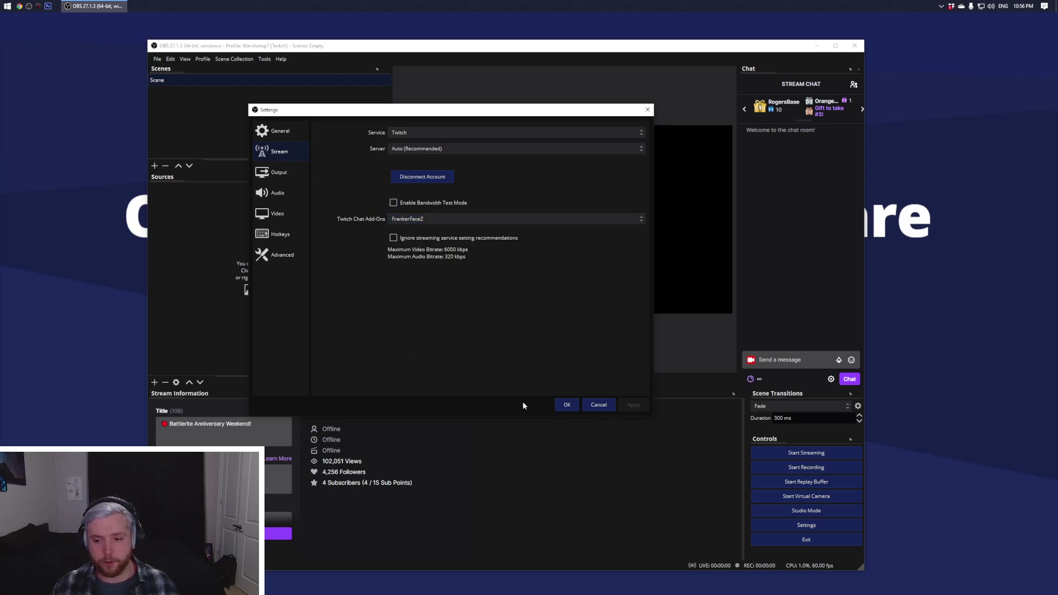
pyautogui.click(565, 409)
pyautogui.moveTo(382, 47); pyautogui.dragTo(310, 53)
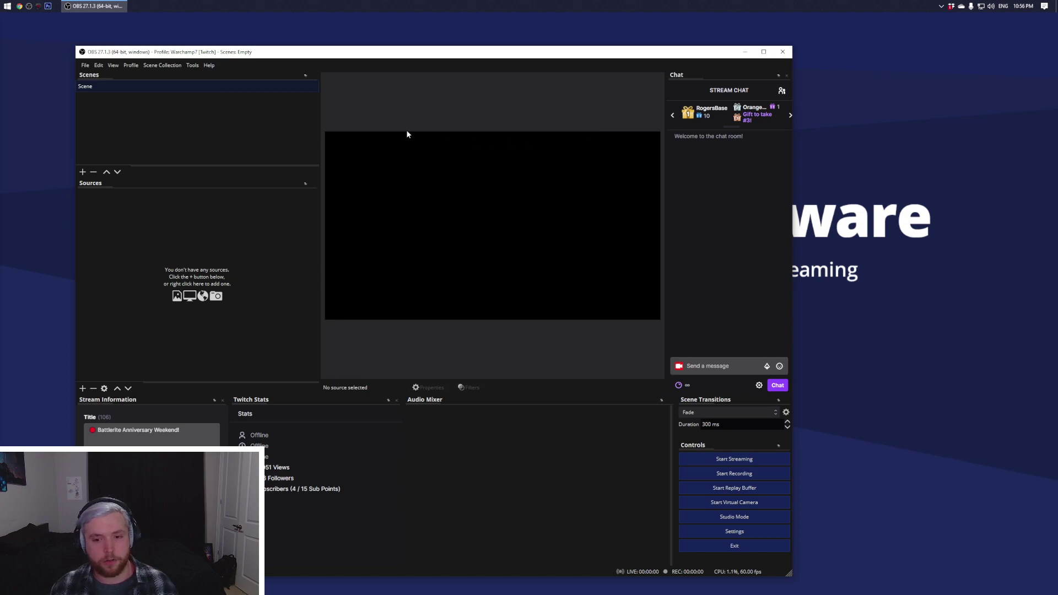
pyautogui.click(112, 66)
pyautogui.moveTo(124, 90)
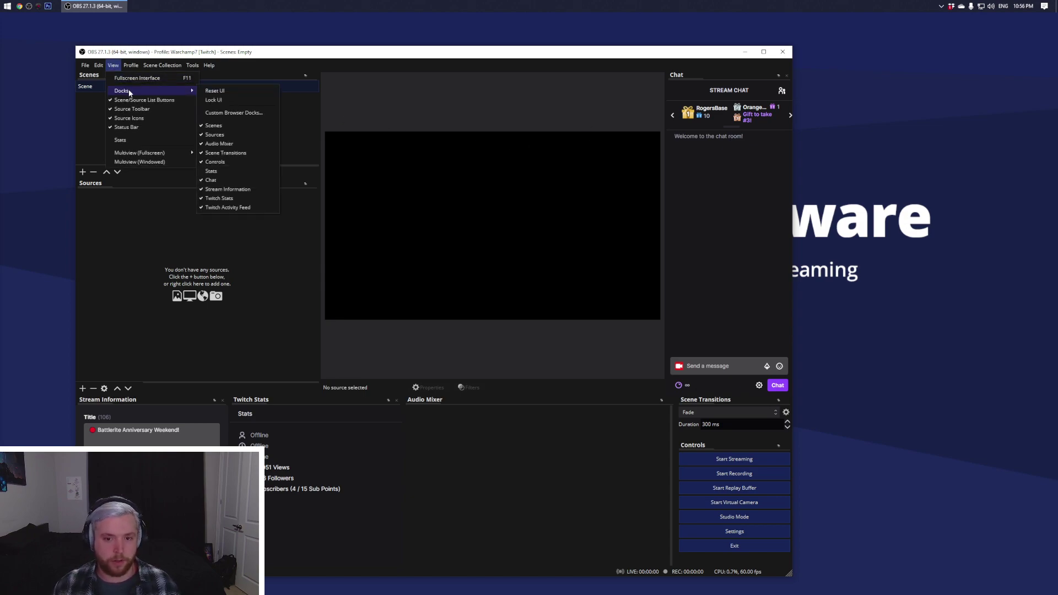
pyautogui.click(241, 114)
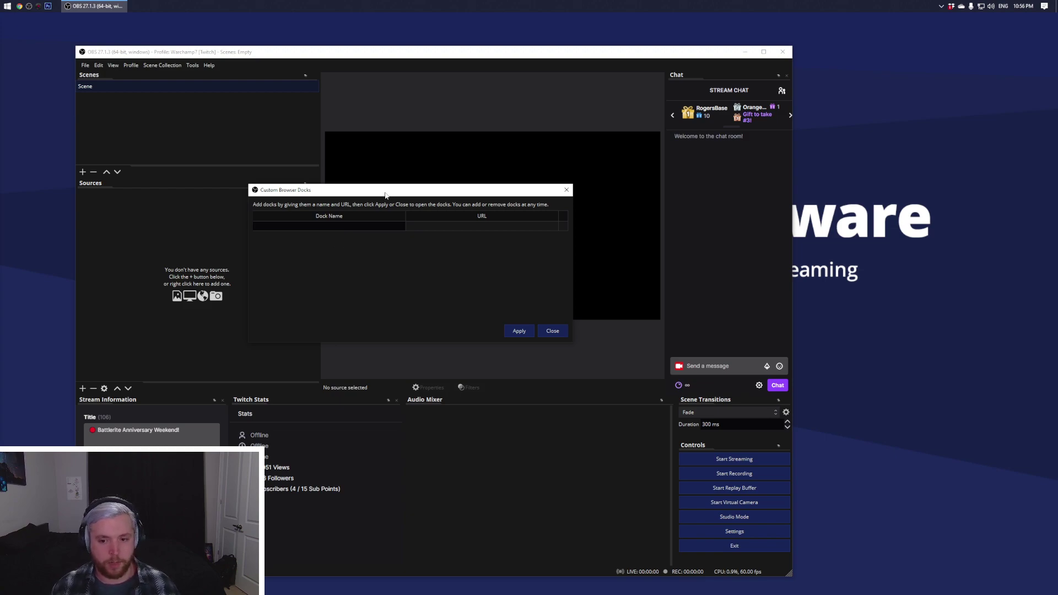
pyautogui.moveTo(387, 190); pyautogui.dragTo(384, 202)
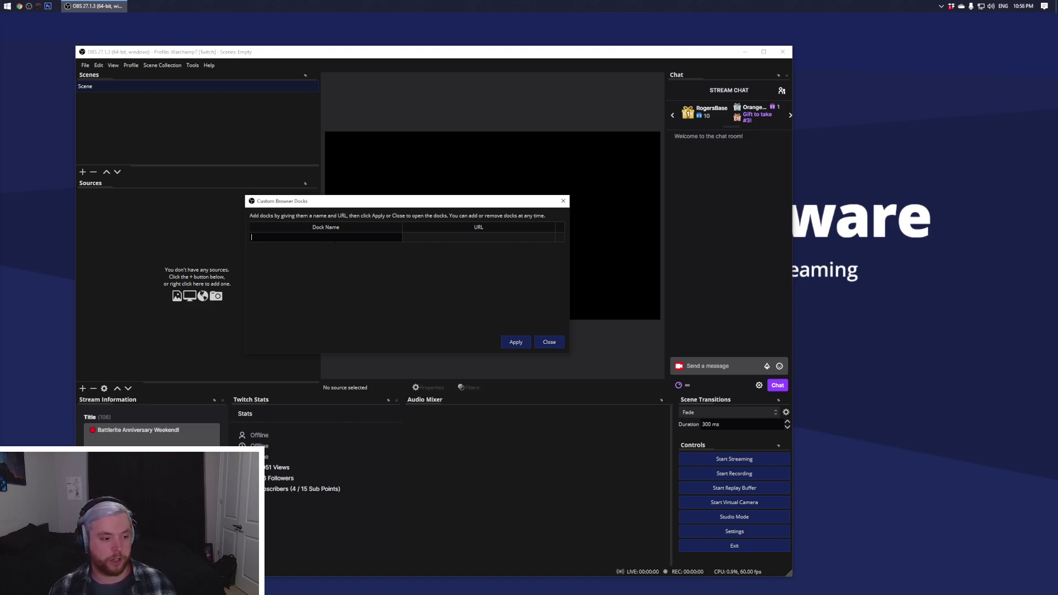
pyautogui.write('itter')
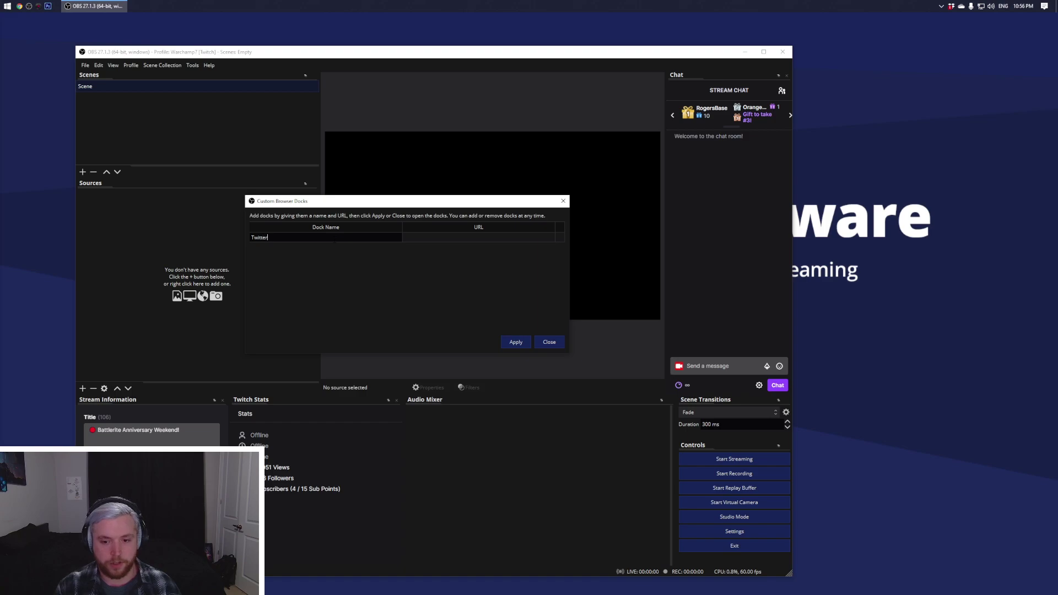
pyautogui.click(421, 241)
pyautogui.write('https://twitter.com')
pyautogui.click(508, 341)
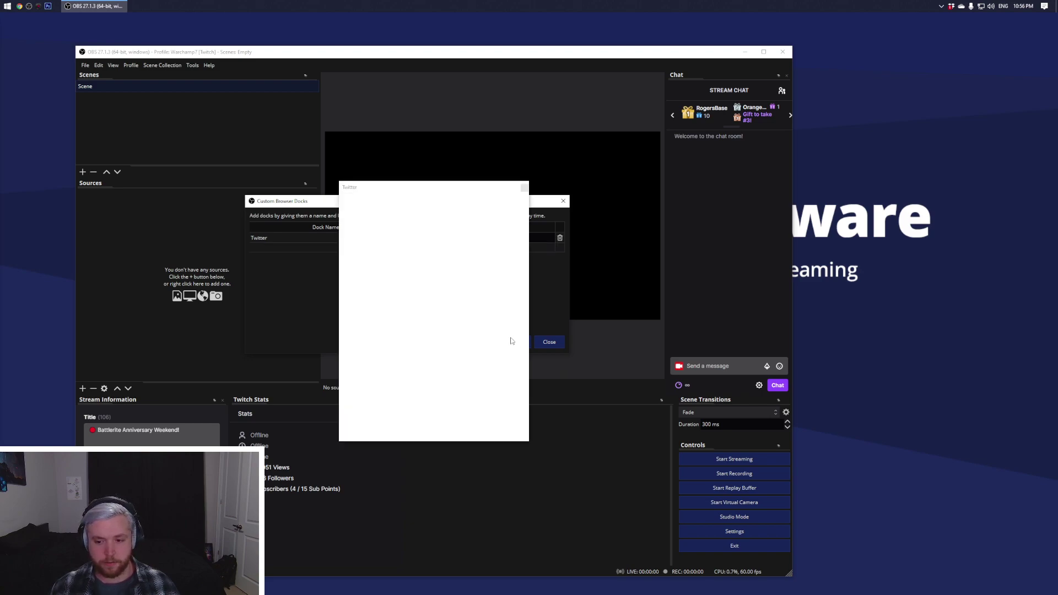
pyautogui.moveTo(404, 194); pyautogui.dragTo(496, 122)
pyautogui.click(411, 207)
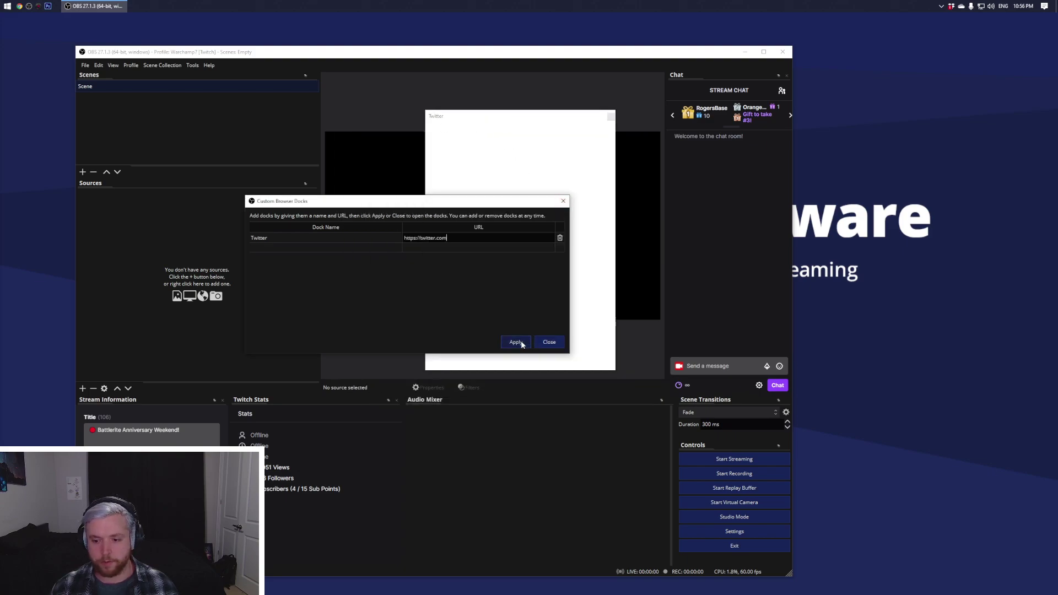
pyautogui.click(549, 342)
# - Dock the floating Twitter panel as a tab with Chat and widen it enough to read the page
pyautogui.moveTo(513, 132); pyautogui.dragTo(687, 228)
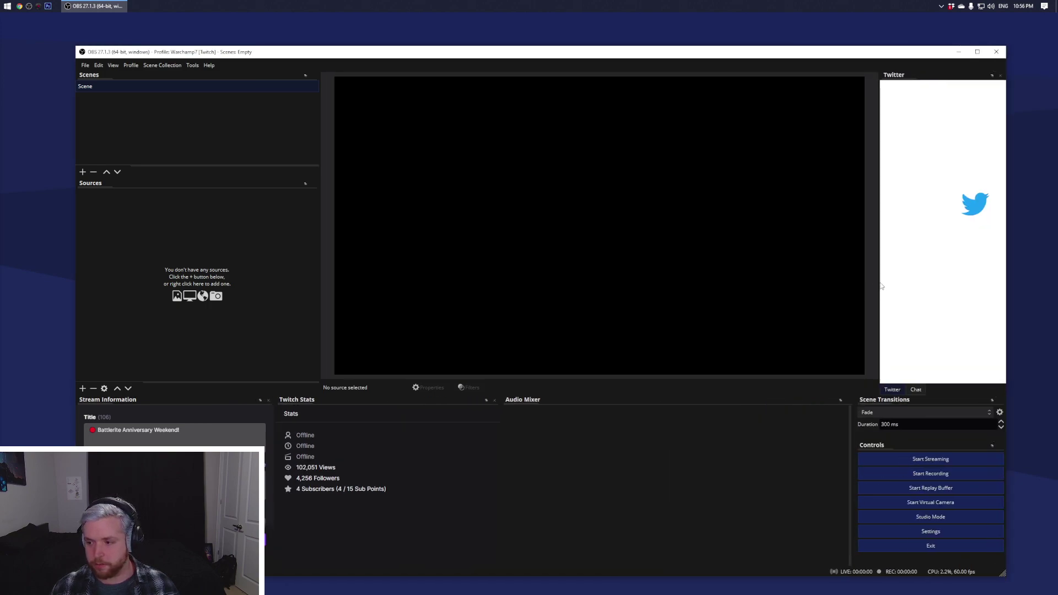
pyautogui.moveTo(881, 287); pyautogui.dragTo(747, 291)
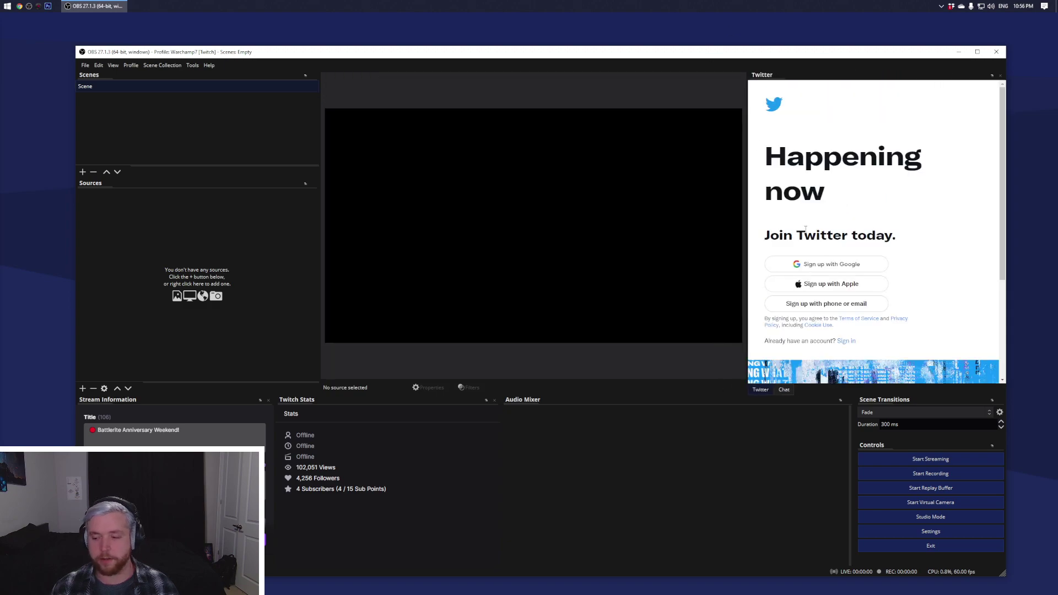
pyautogui.scroll(-3, 939, 200)
pyautogui.scroll(3, 934, 209)
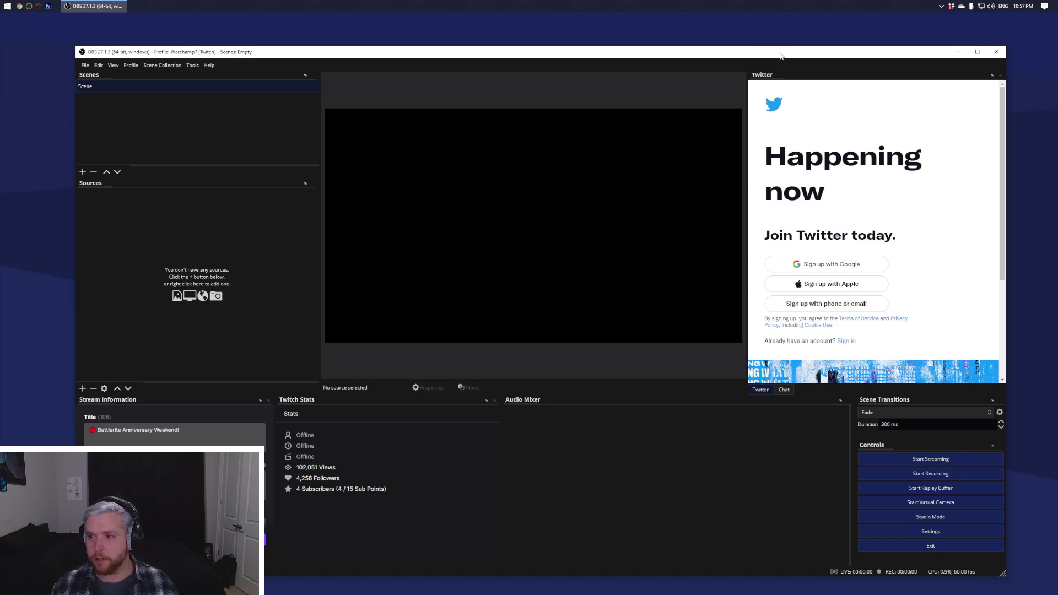
# - Scroll through the page in the Twitter dock and bring Chat to the front of the tabbed docks
pyautogui.moveTo(782, 55); pyautogui.dragTo(754, 46)
pyautogui.scroll(-2, 879, 182)
pyautogui.scroll(2, 870, 193)
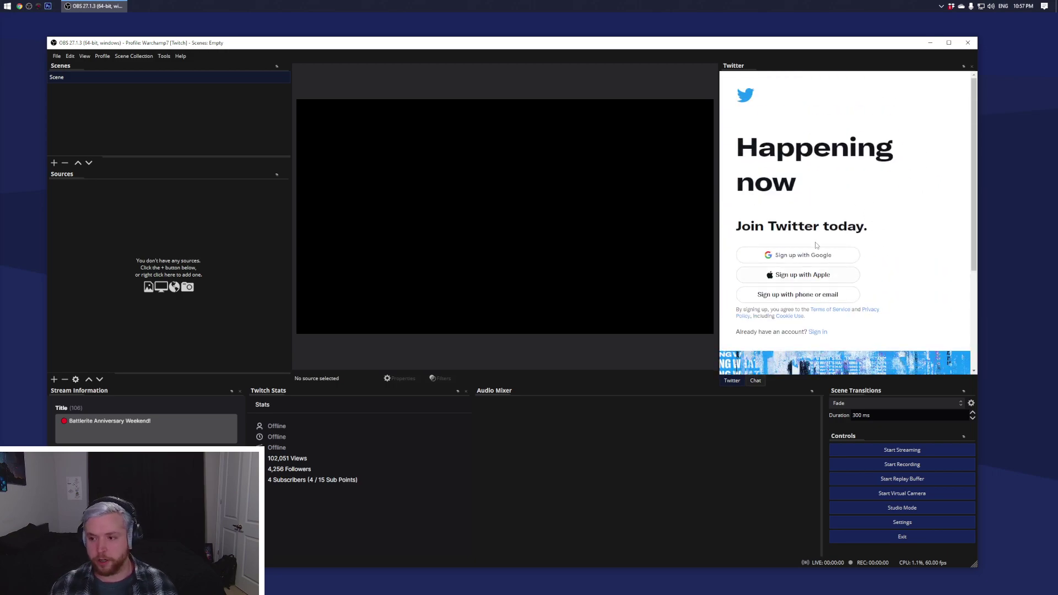
pyautogui.click(755, 381)
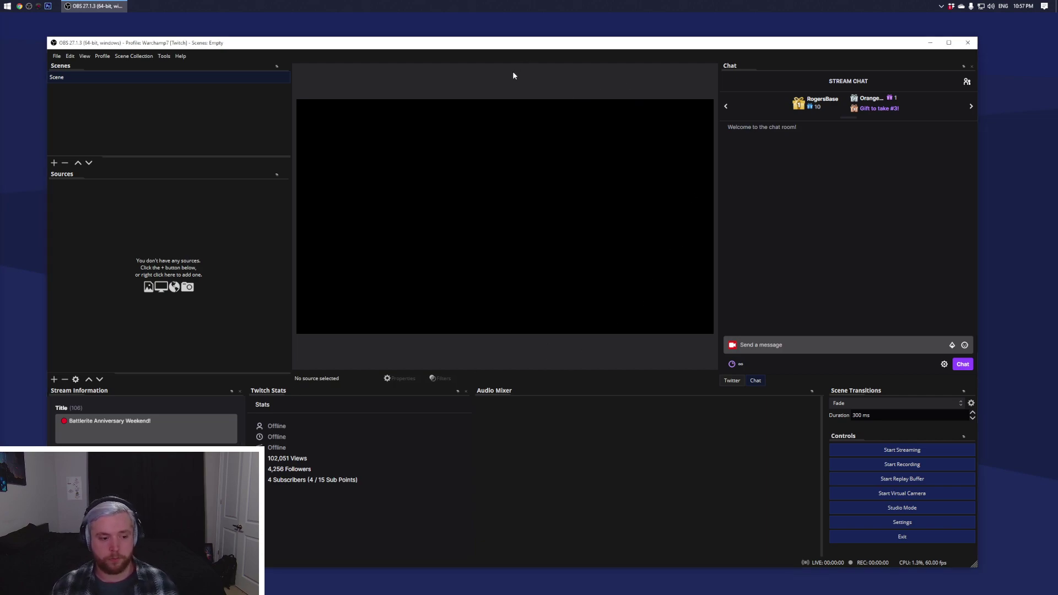
pyautogui.moveTo(449, 55); pyautogui.dragTo(421, 44)
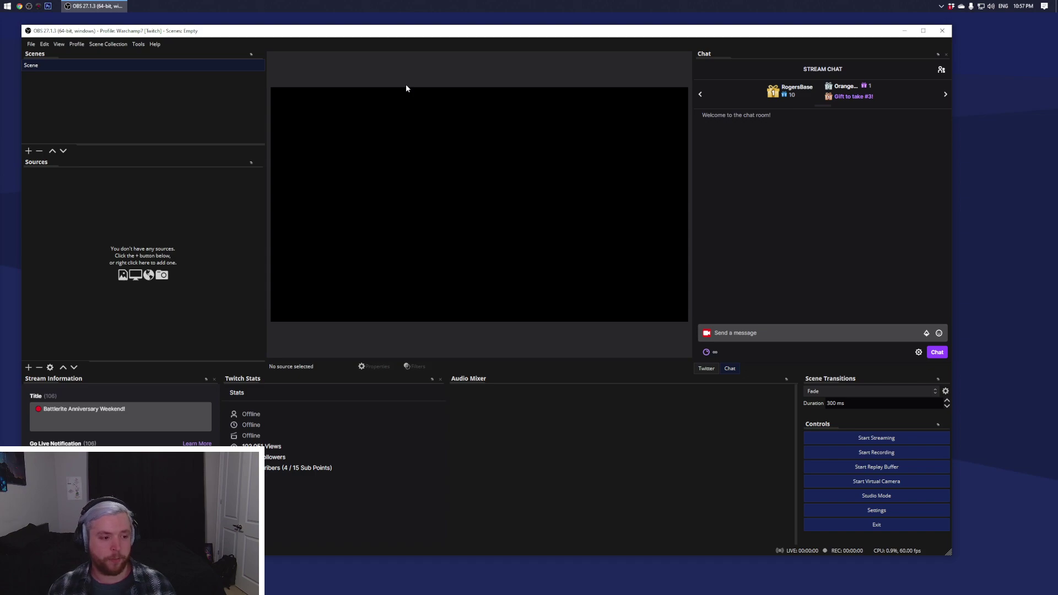
pyautogui.click(61, 47)
pyautogui.moveTo(97, 68)
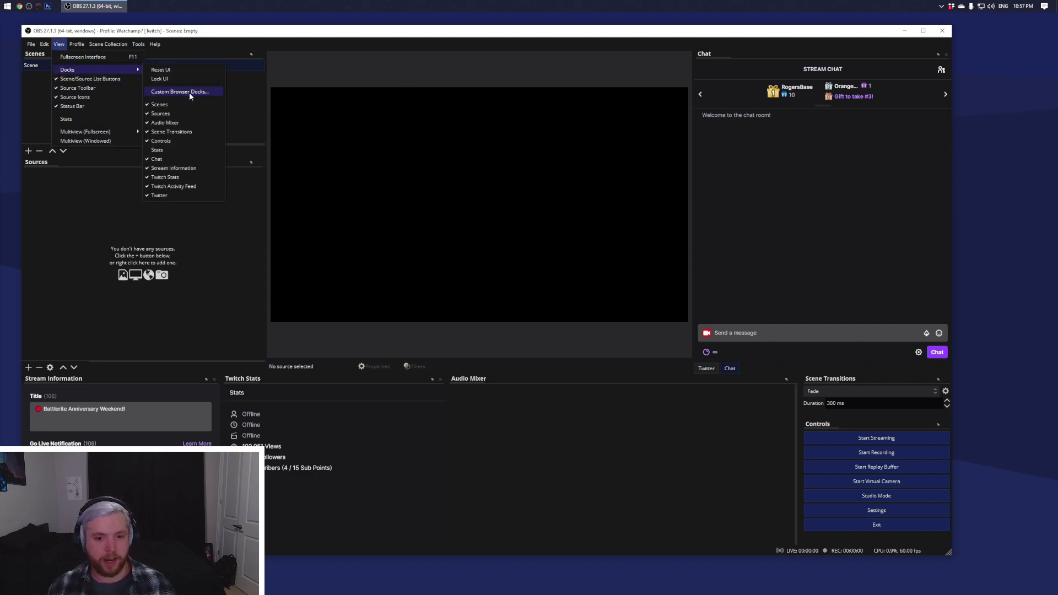
pyautogui.click(520, 59)
pyautogui.doubleClick(455, 35)
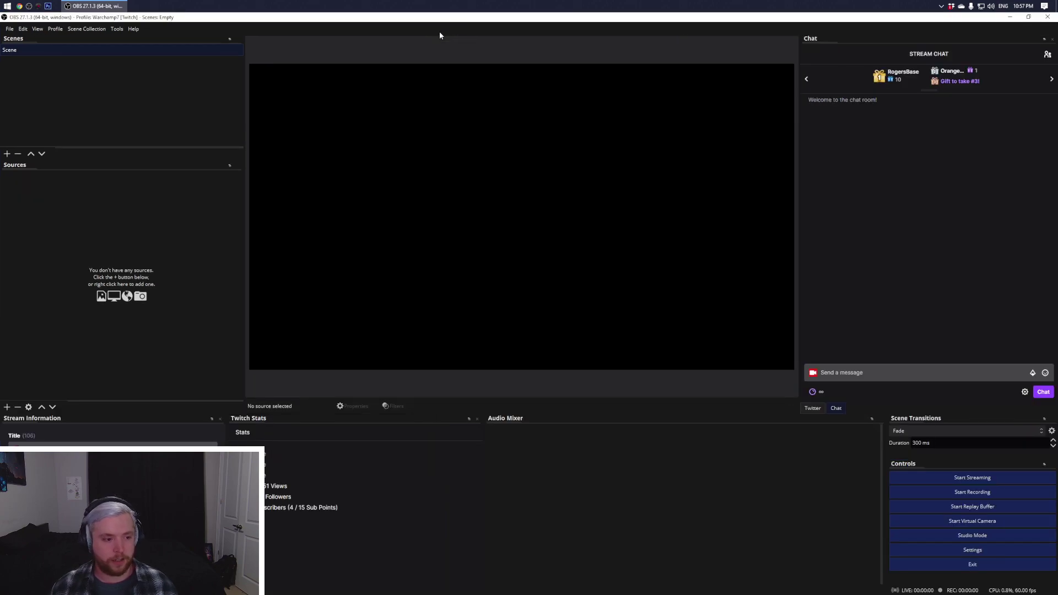
pyautogui.doubleClick(394, 17)
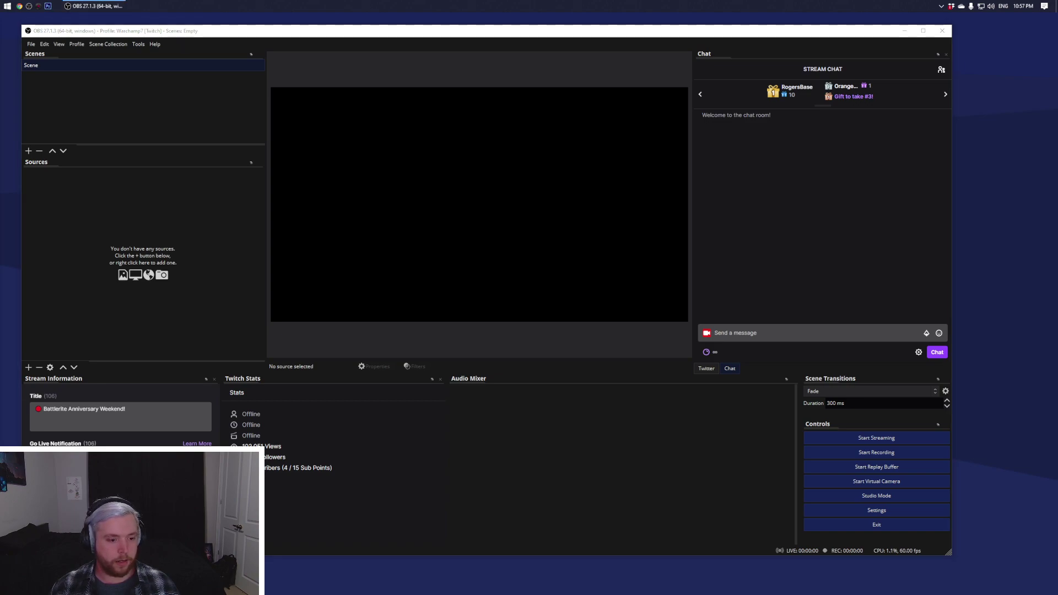
pyautogui.click(348, 75)
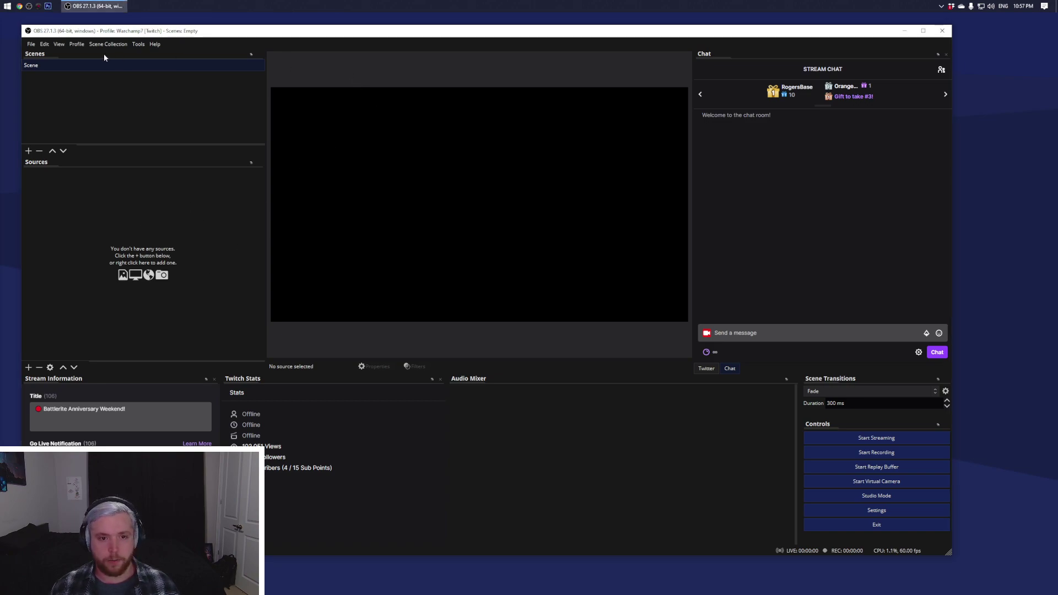
# - Switch to the streaming profile marked [YouTube] and close the Twitter dock
pyautogui.click(71, 47)
pyautogui.moveTo(44, 48)
pyautogui.moveTo(81, 47)
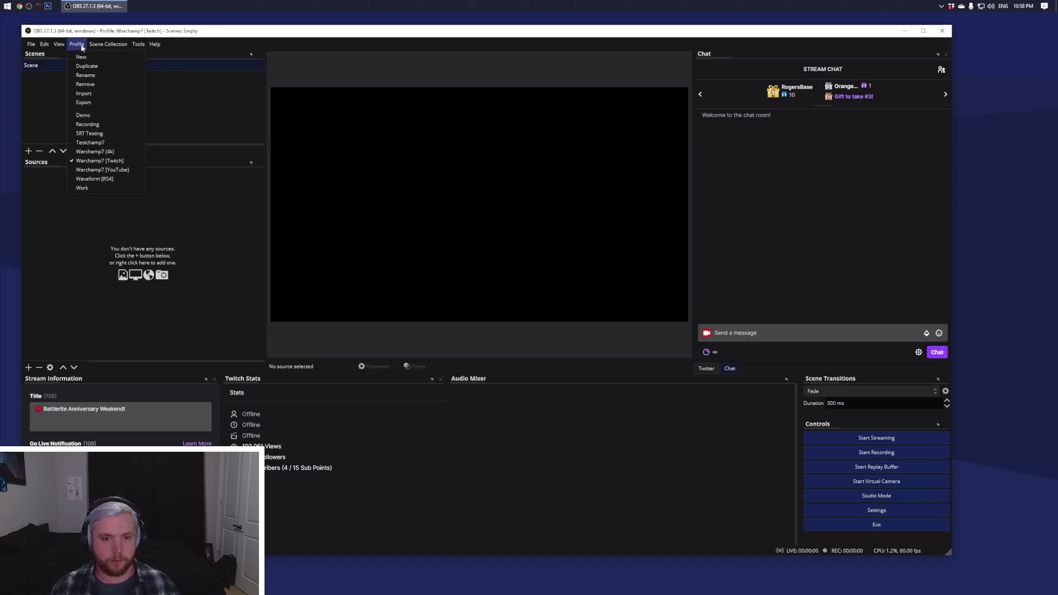
pyautogui.click(118, 171)
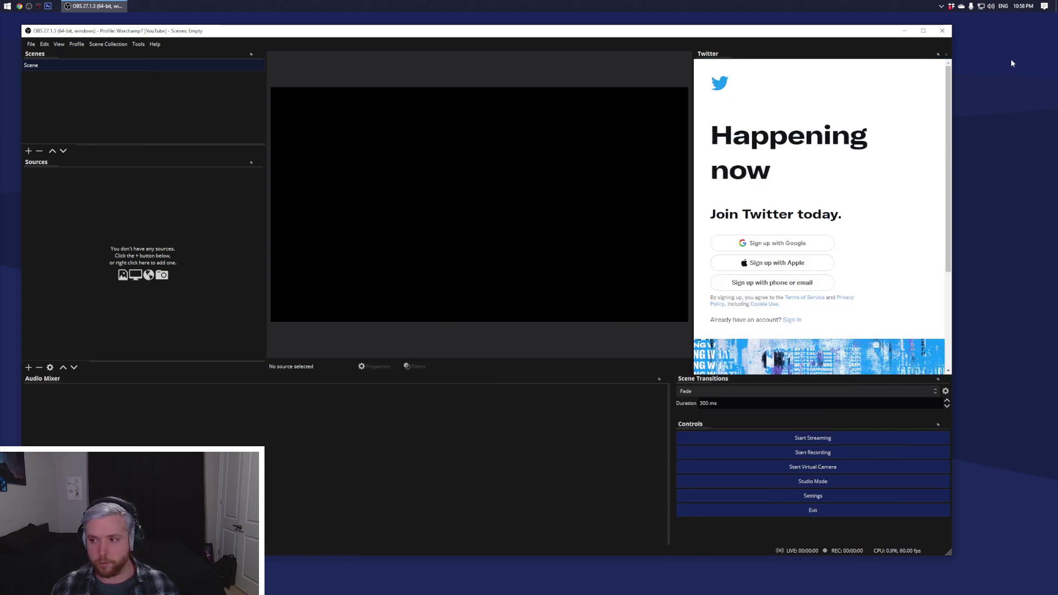
pyautogui.click(947, 54)
# - Connect the YouTube account for the YouTube - RTMPS service in the stream settings and apply the change
pyautogui.click(781, 500)
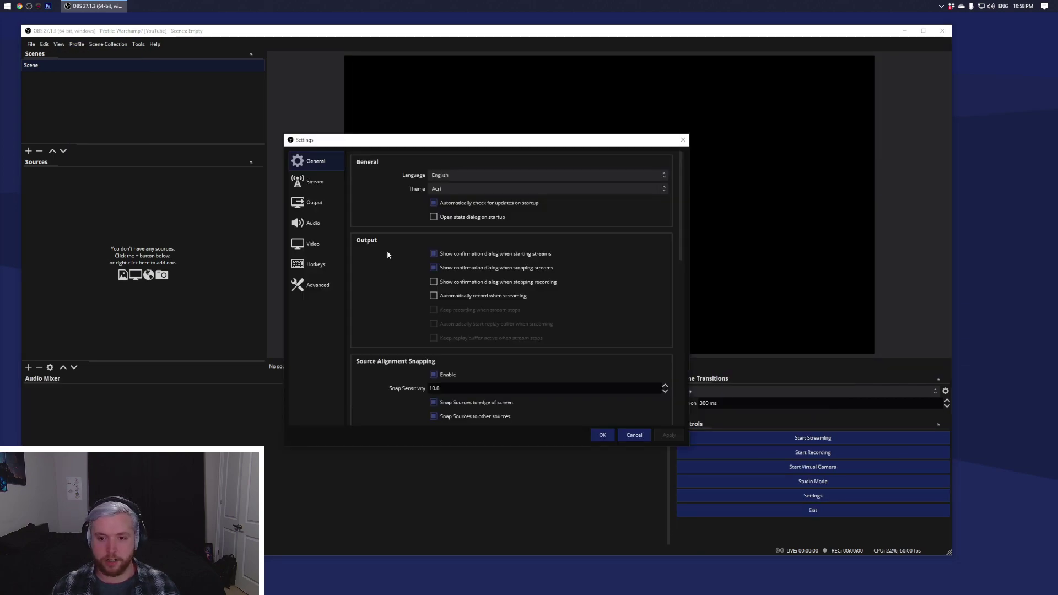
pyautogui.click(312, 182)
pyautogui.click(454, 203)
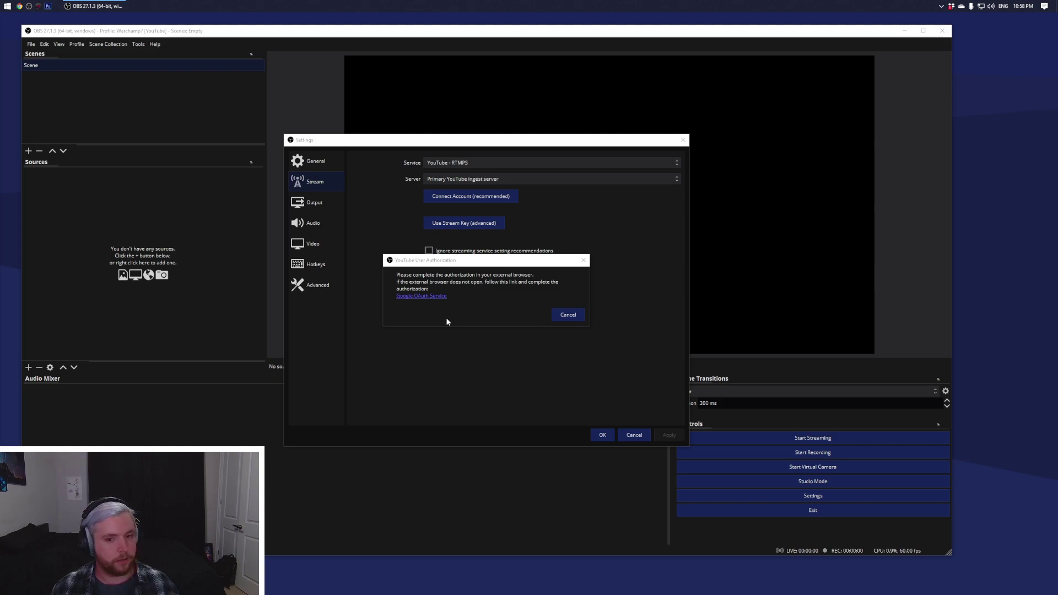
pyautogui.click(568, 315)
pyautogui.click(473, 197)
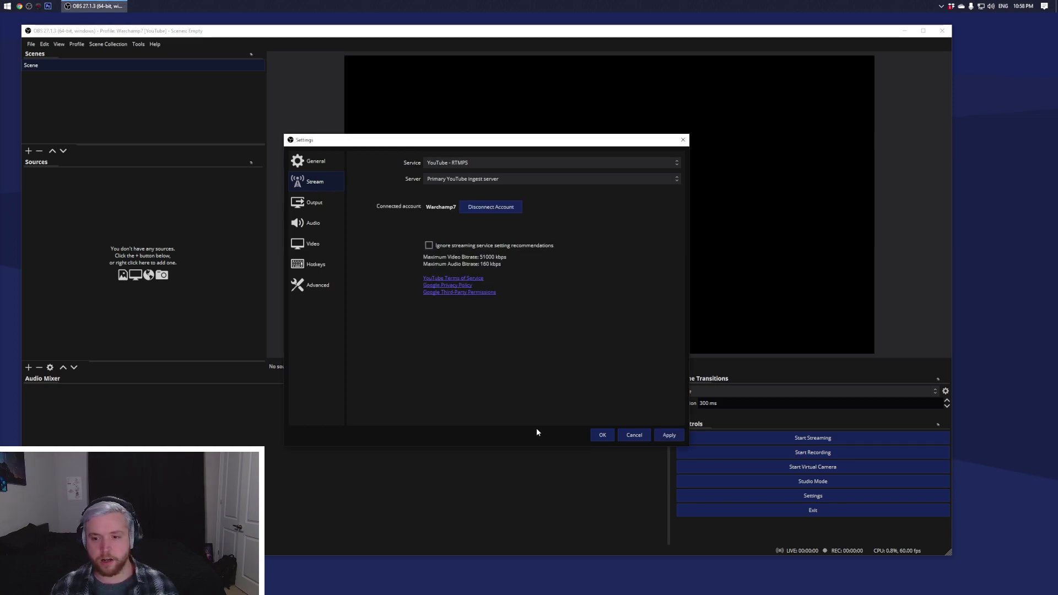
pyautogui.click(668, 435)
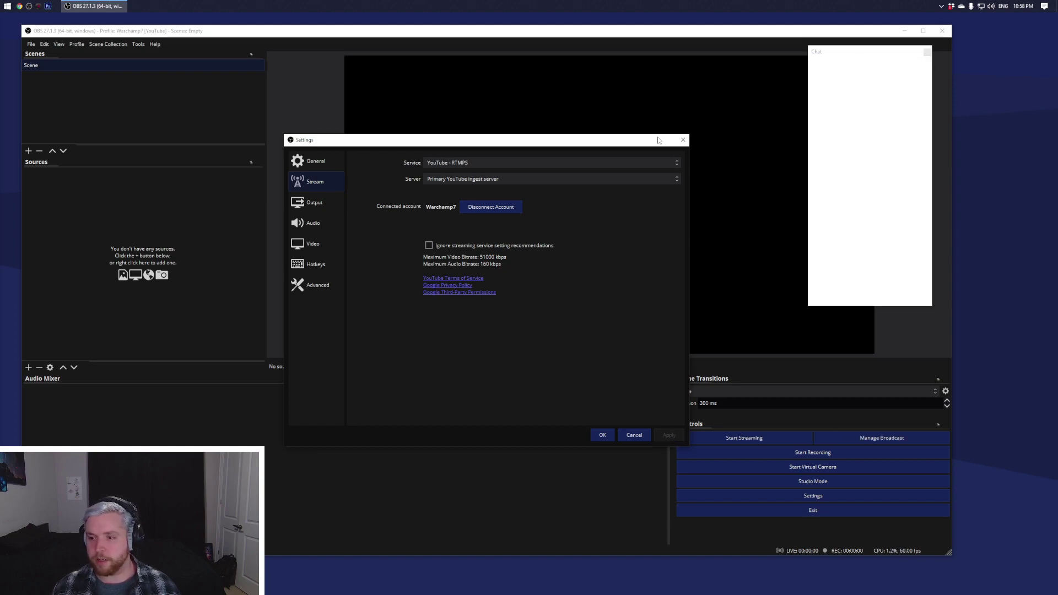
# - Confirm the stream settings and dock the floating Chat panel back into the main window
pyautogui.click(601, 436)
pyautogui.doubleClick(843, 52)
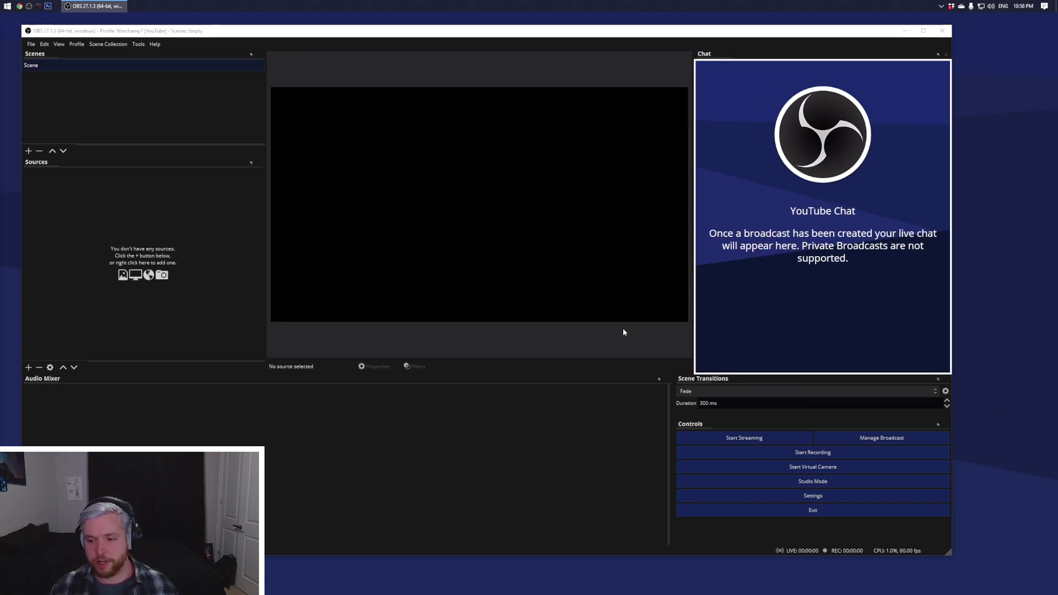
# - Review the new-broadcast options in the YouTube broadcast setup, including title and privacy, and cancel without creating a broadcast
pyautogui.click(857, 441)
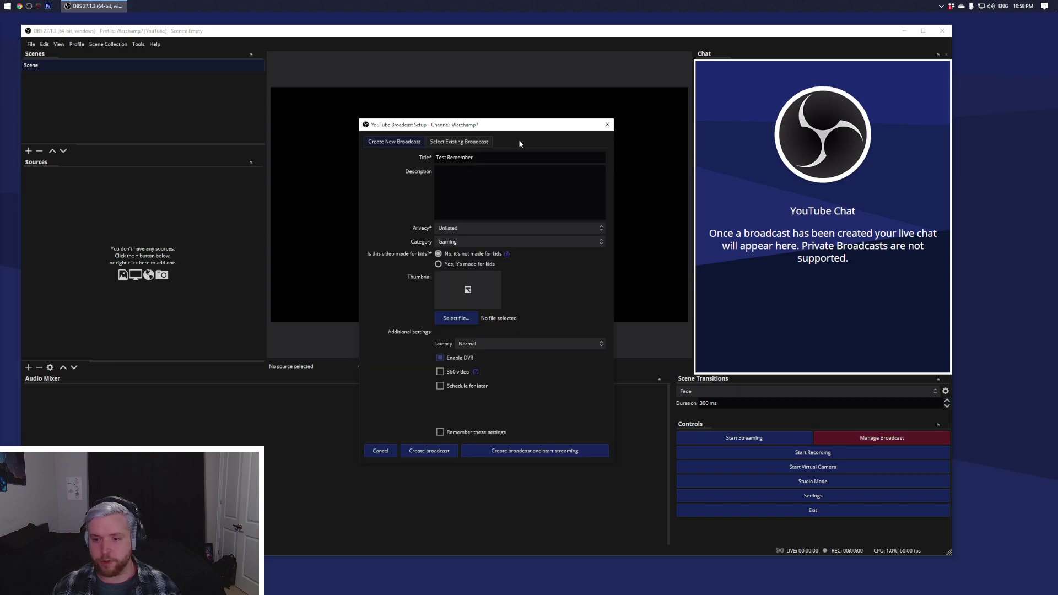
pyautogui.moveTo(524, 128); pyautogui.dragTo(507, 110)
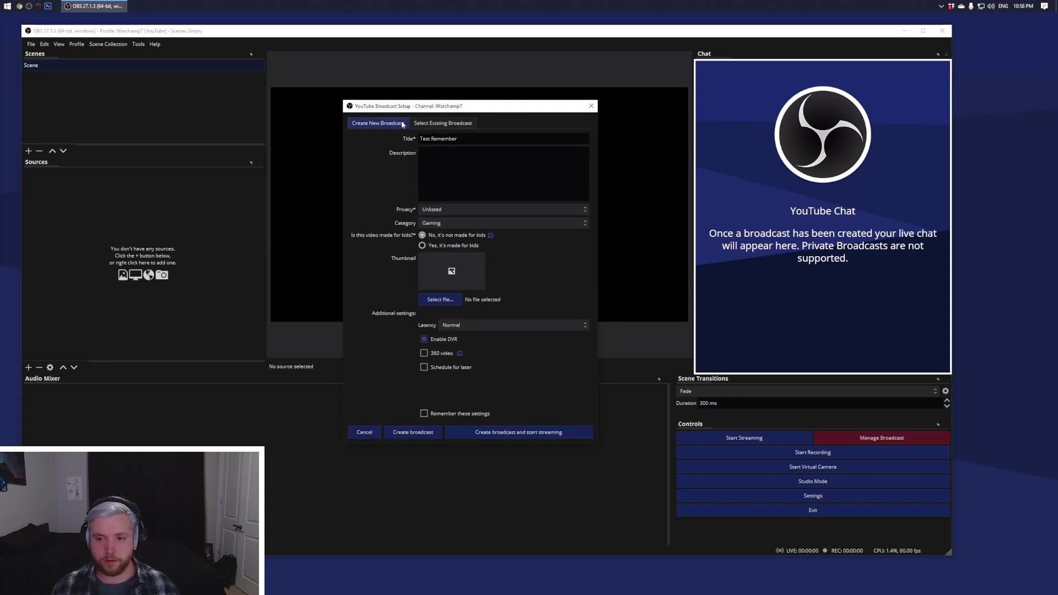
pyautogui.moveTo(441, 105); pyautogui.dragTo(491, 102)
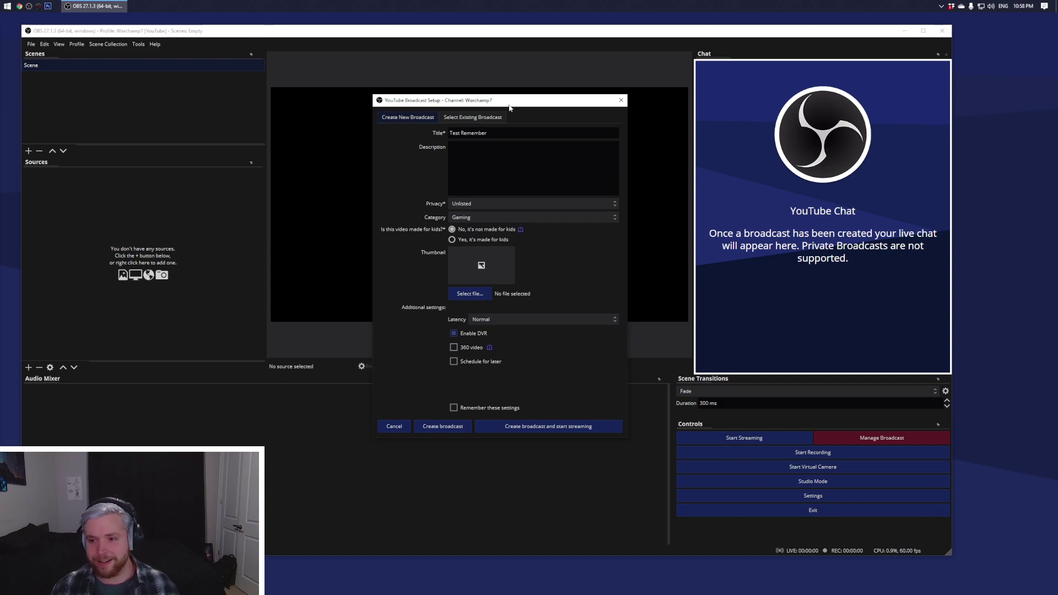
pyautogui.moveTo(485, 101); pyautogui.dragTo(499, 103)
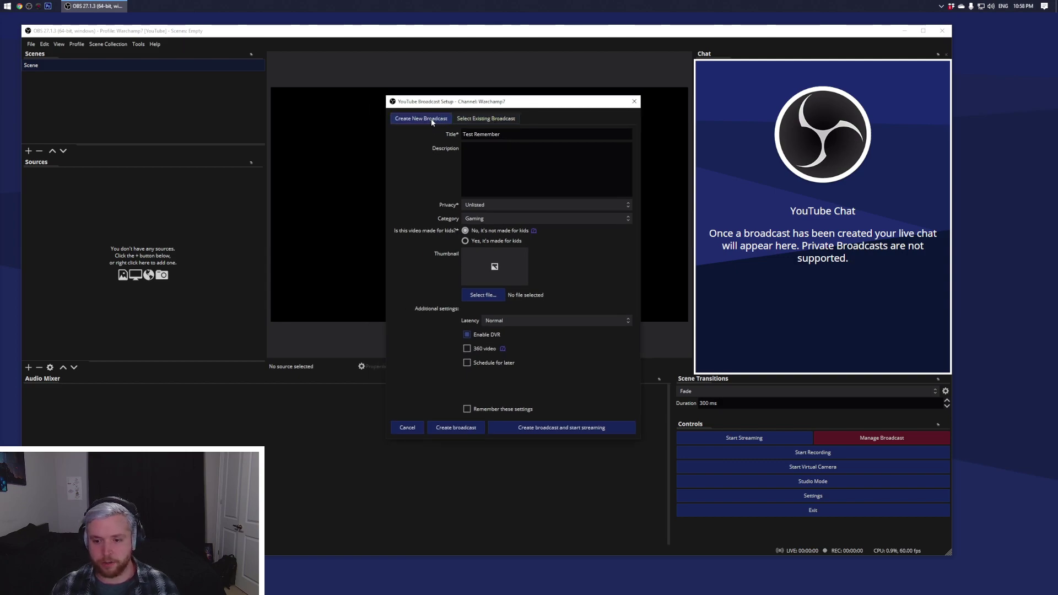
pyautogui.press('Tab')
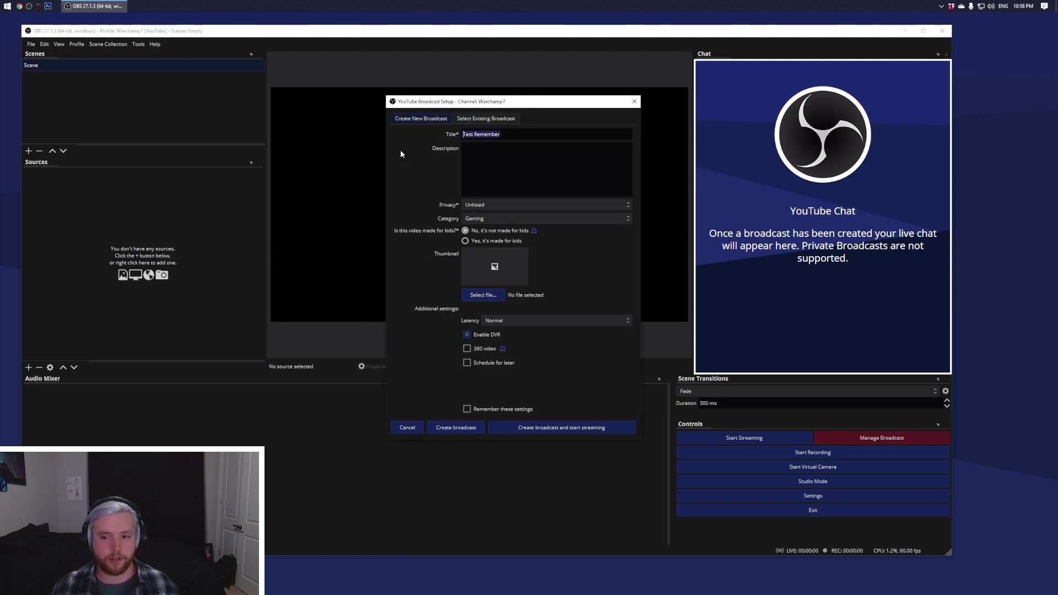
pyautogui.click(488, 207)
pyautogui.click(485, 206)
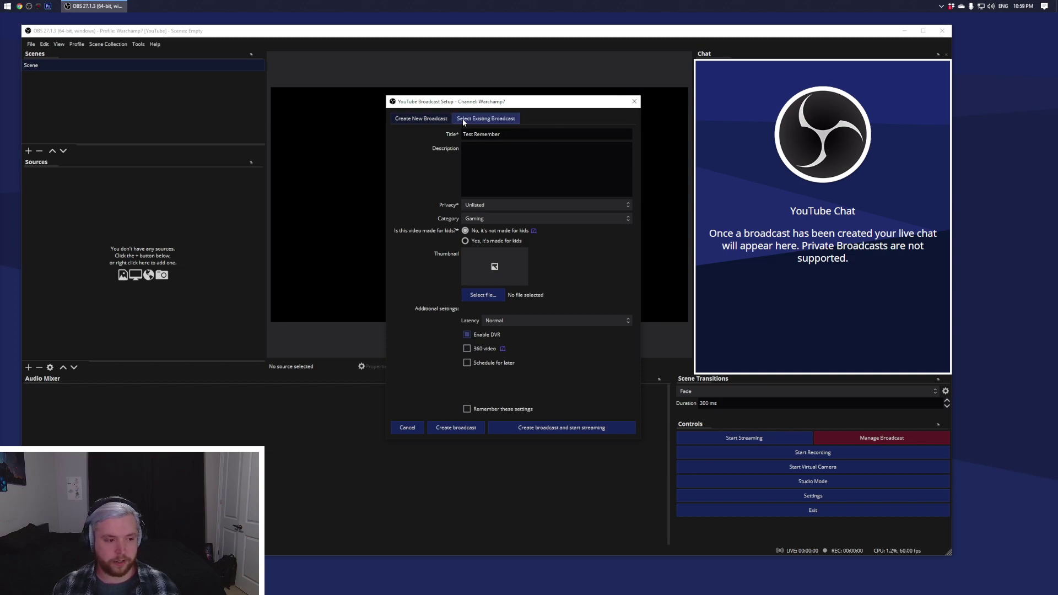
pyautogui.click(407, 428)
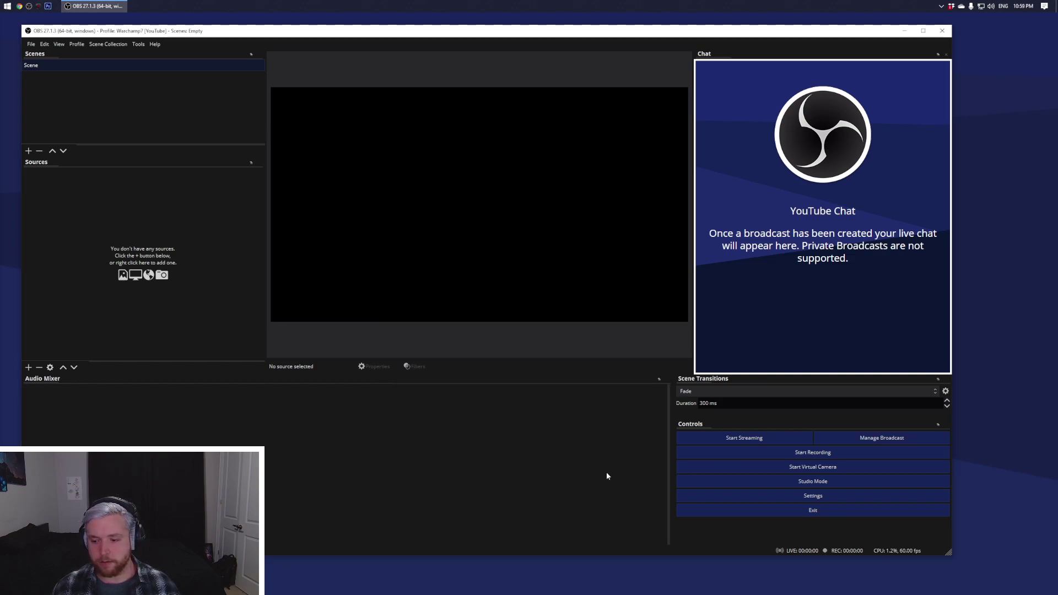
# - Switch to the streaming profile marked [Twitch]
pyautogui.click(77, 44)
pyautogui.click(113, 161)
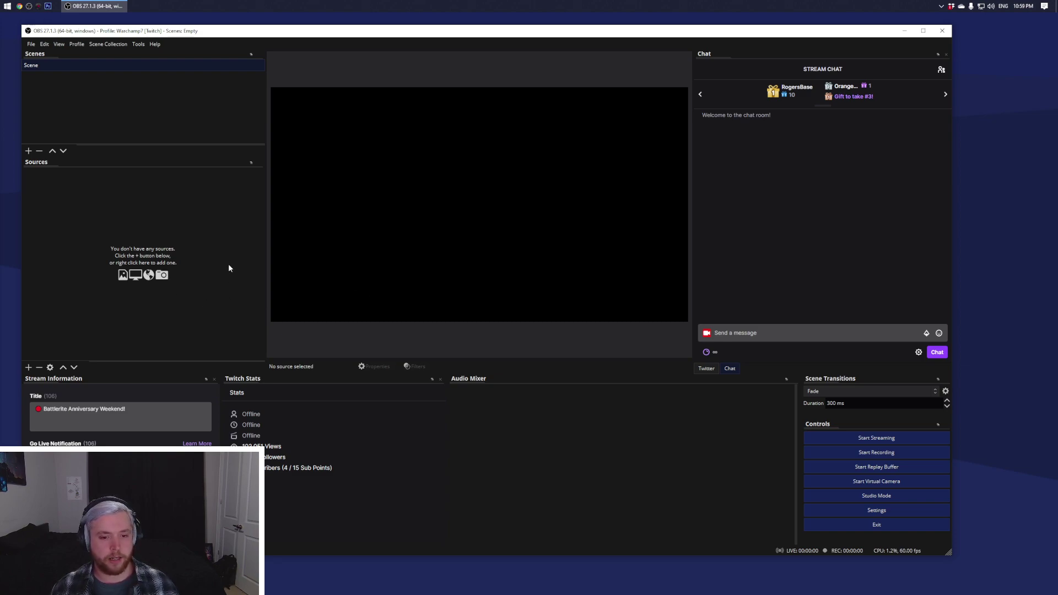
# - Add a new Color Source to the scene, keeping its default name and properties
pyautogui.moveTo(166, 216)
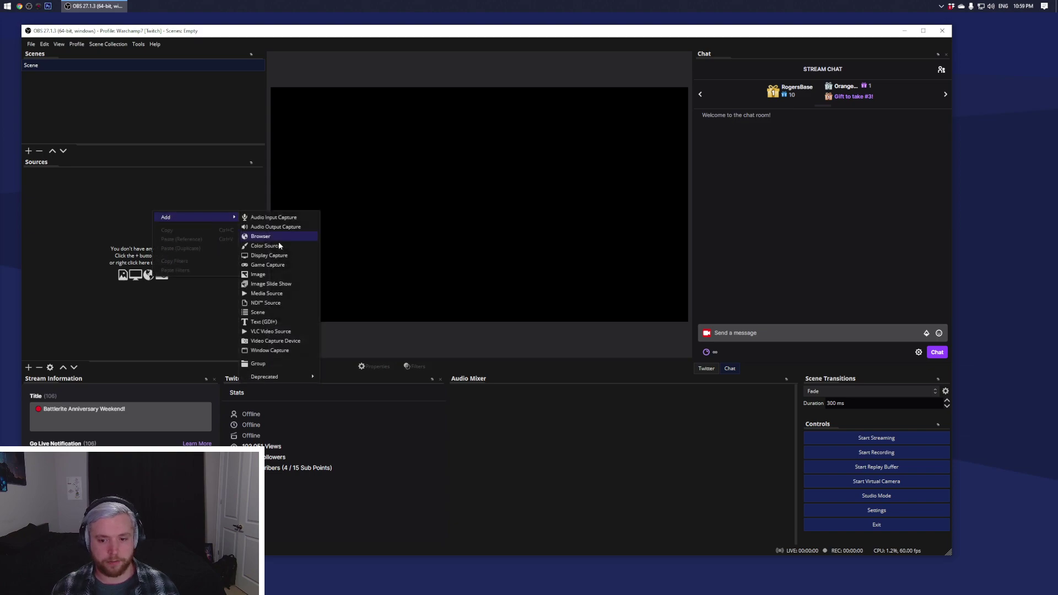
pyautogui.click(267, 246)
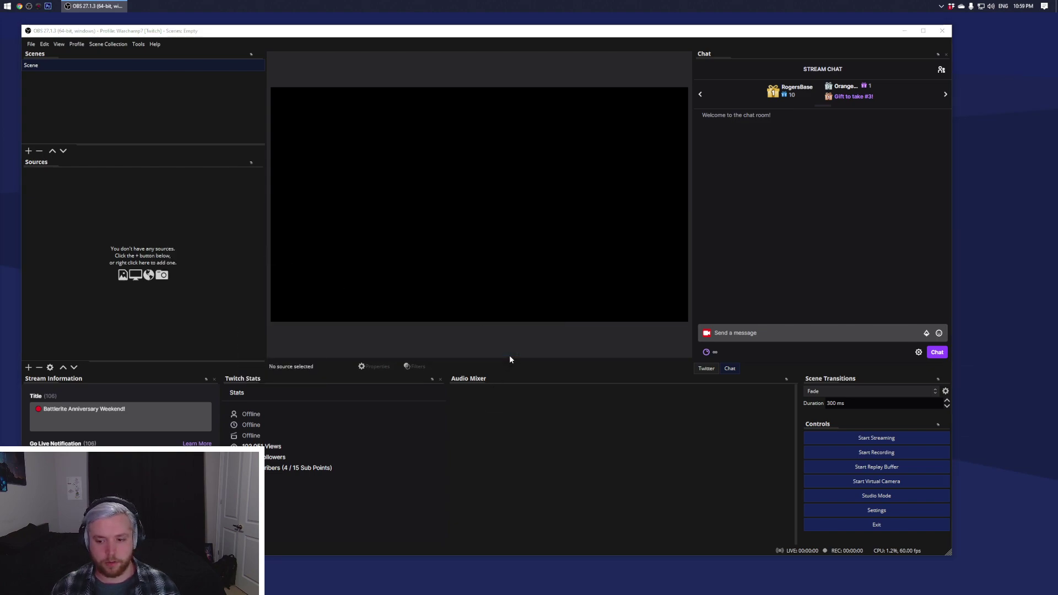
pyautogui.click(508, 353)
pyautogui.click(641, 499)
pyautogui.click(453, 82)
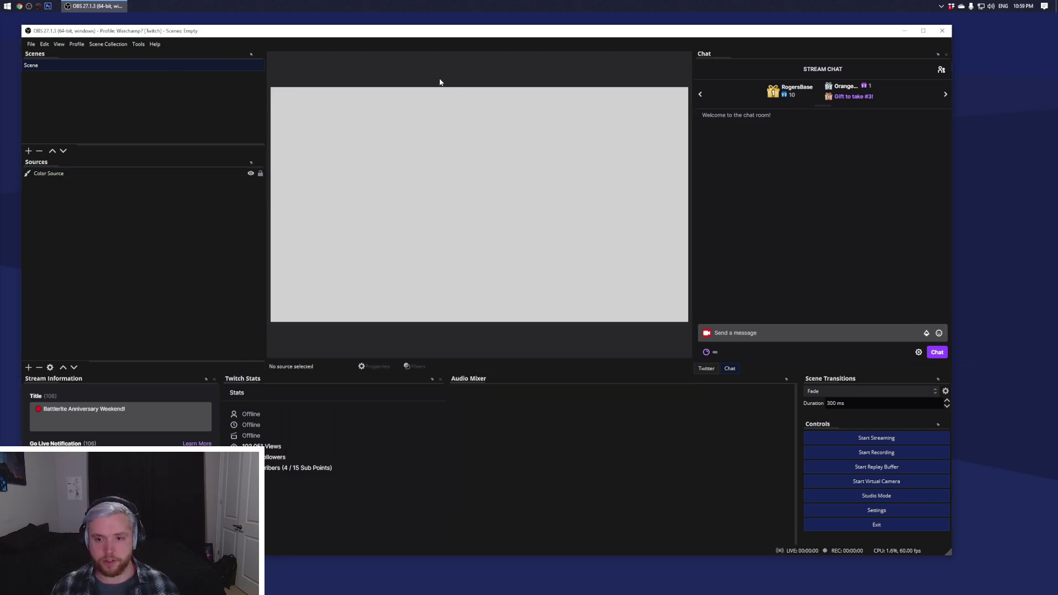
# - Start and stop the virtual camera twice to compare its active and inactive output, dismissing the calendar notification
pyautogui.click(818, 480)
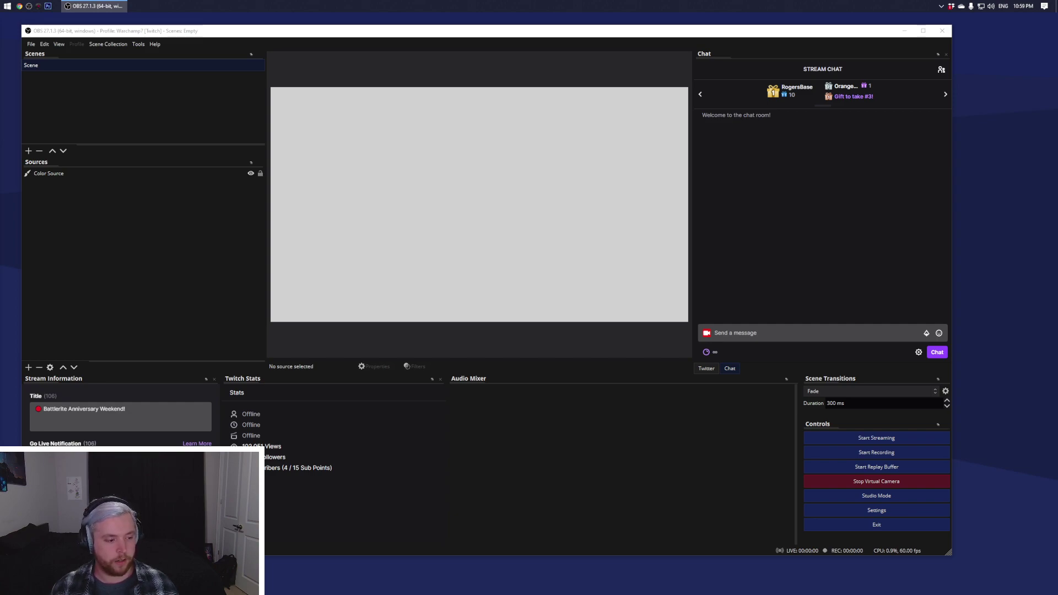
pyautogui.click(862, 483)
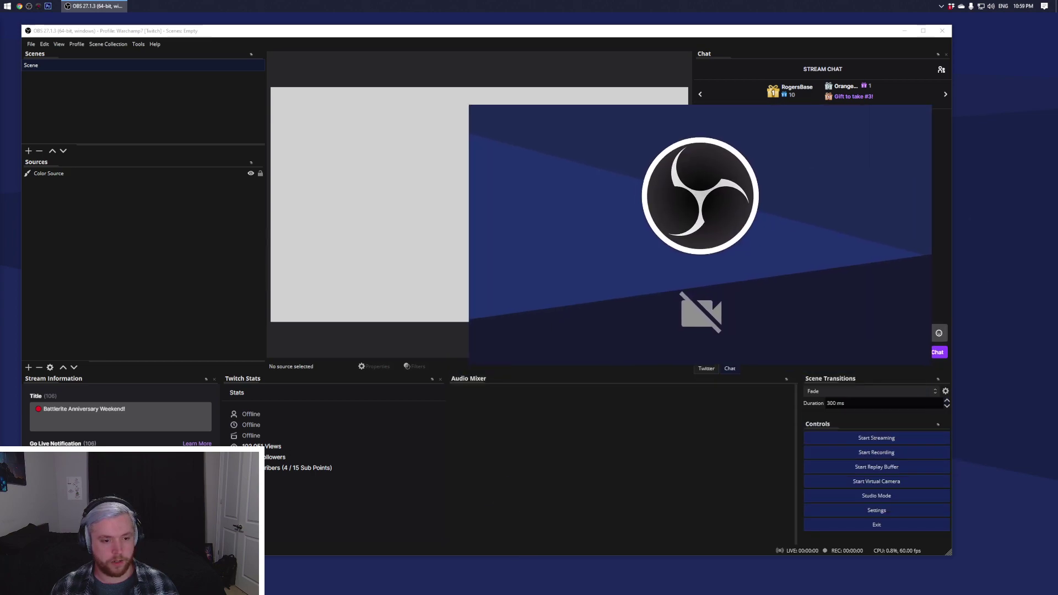
pyautogui.click(835, 477)
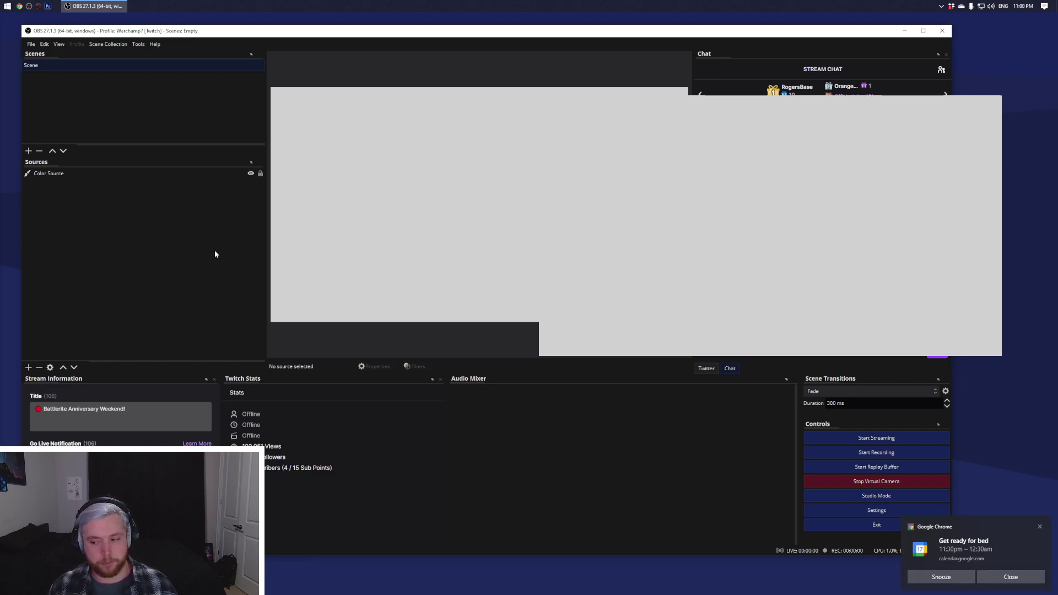
pyautogui.click(999, 575)
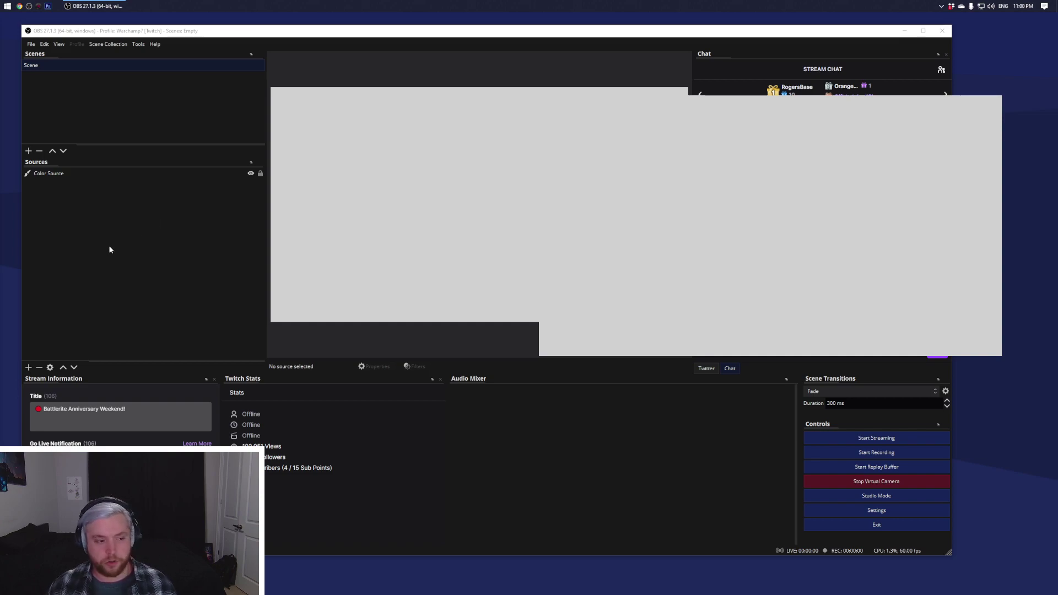
pyautogui.click(268, 352)
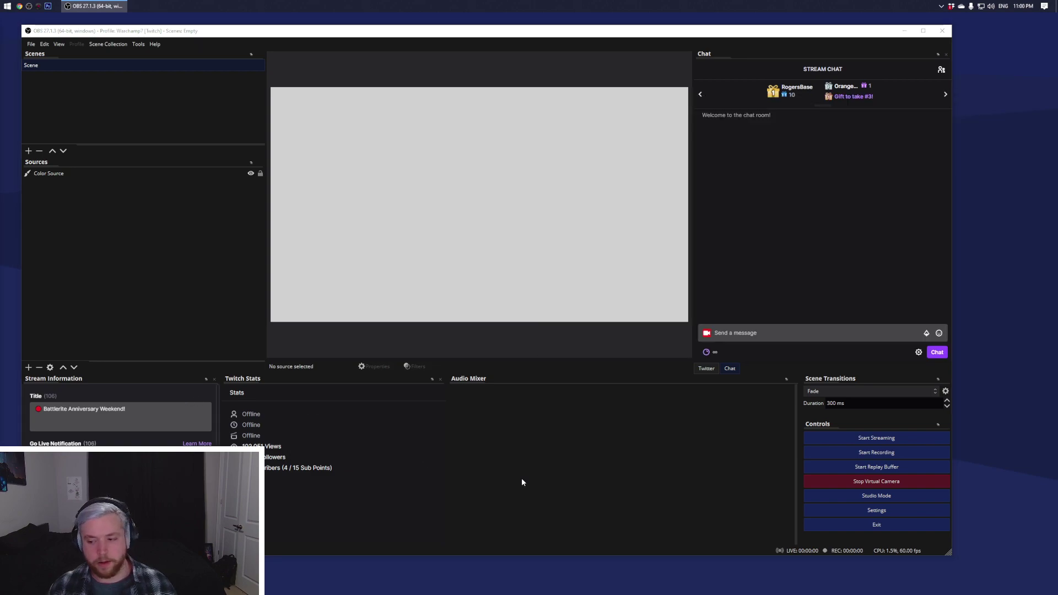
pyautogui.click(821, 484)
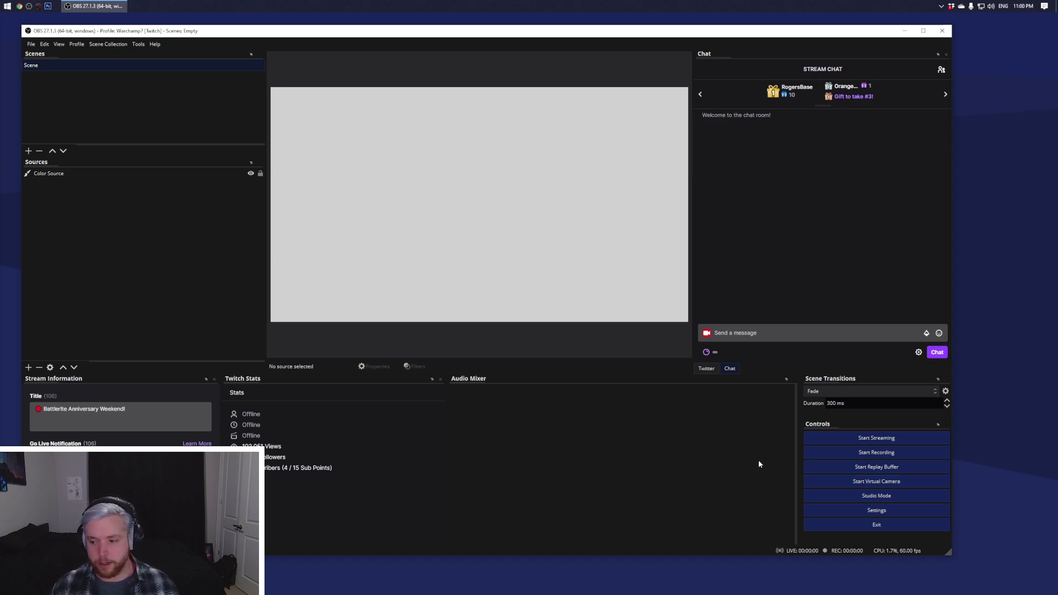
# - Check the maximum replay time in the Replay Buffer output settings, and run the replay buffer briefly before stopping it
pyautogui.click(317, 204)
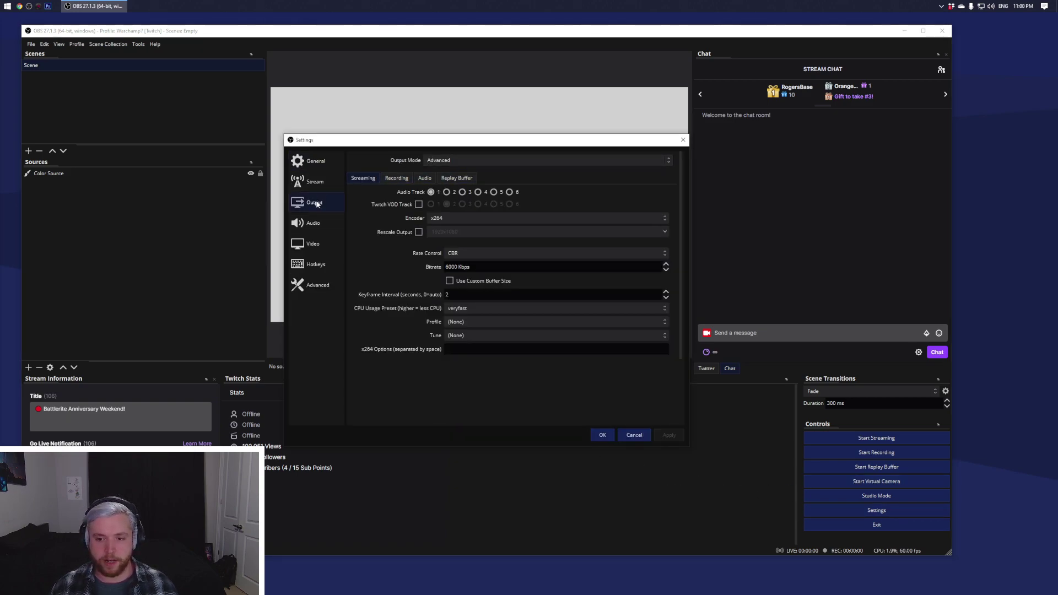
pyautogui.click(461, 178)
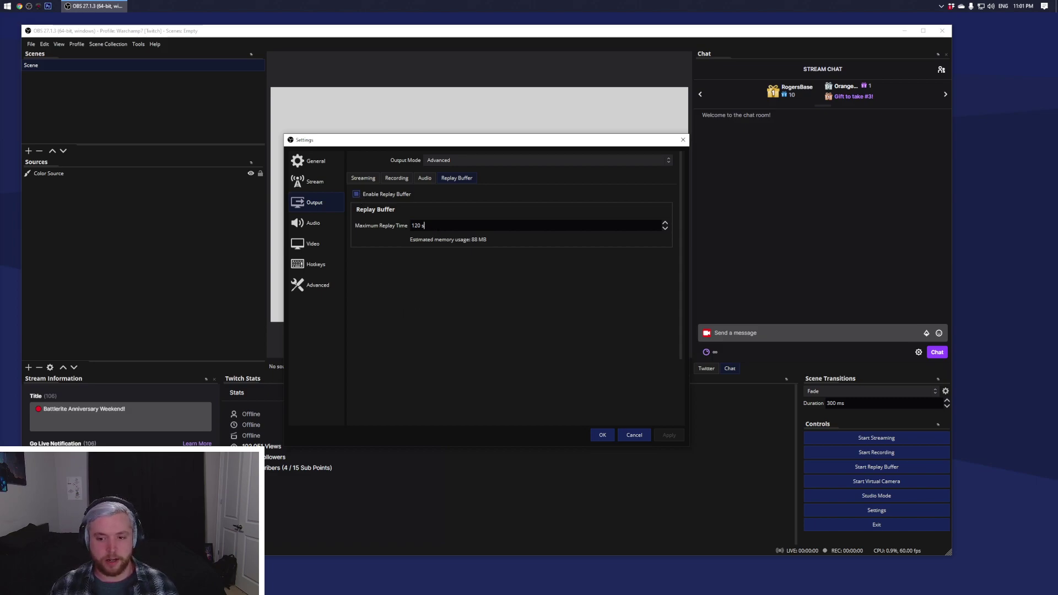
pyautogui.moveTo(425, 226); pyautogui.dragTo(365, 228)
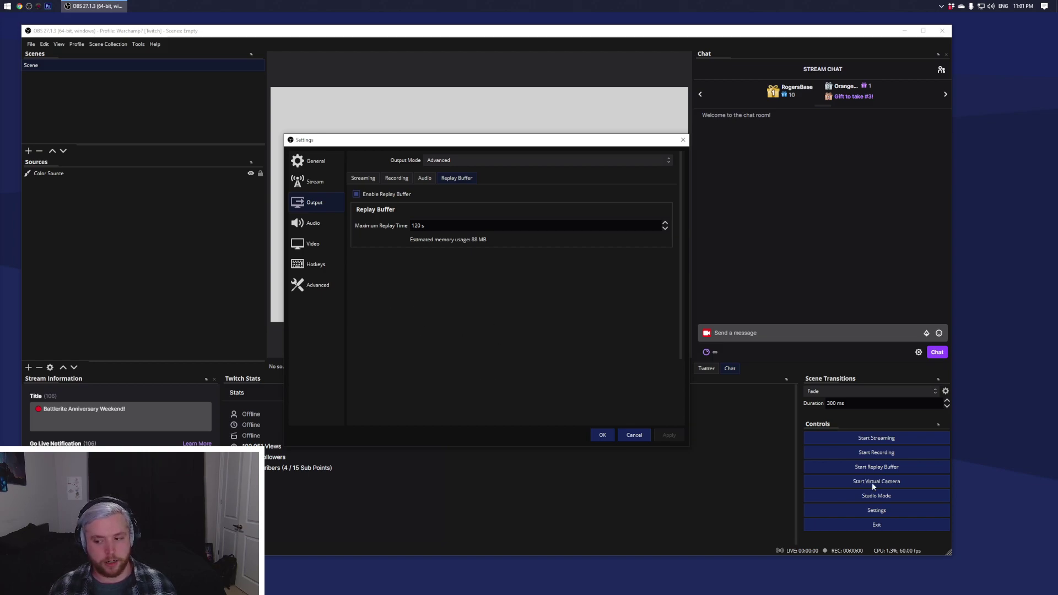
pyautogui.click(603, 435)
pyautogui.click(855, 468)
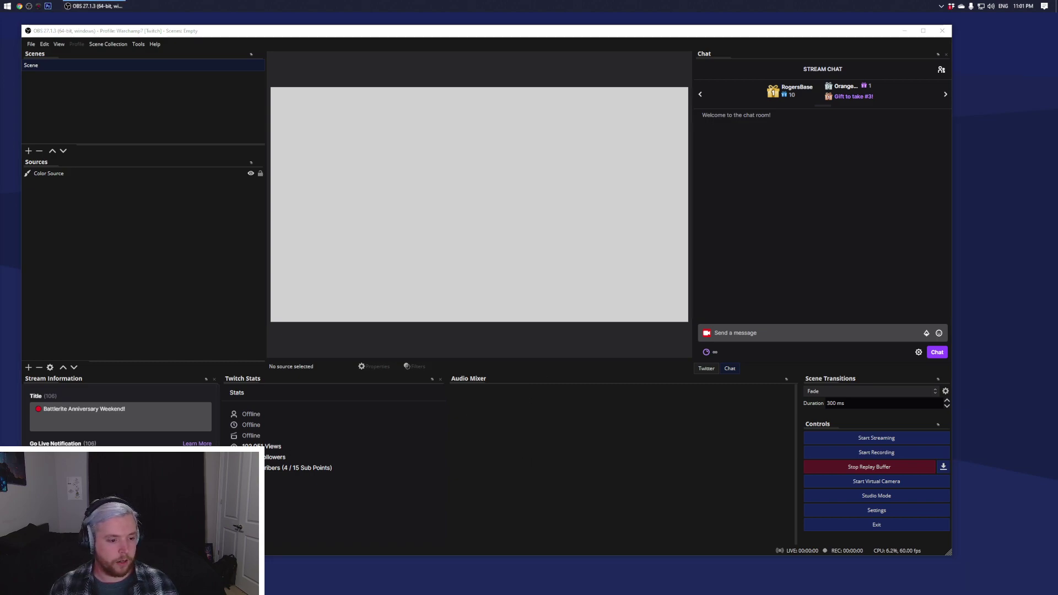
pyautogui.click(841, 466)
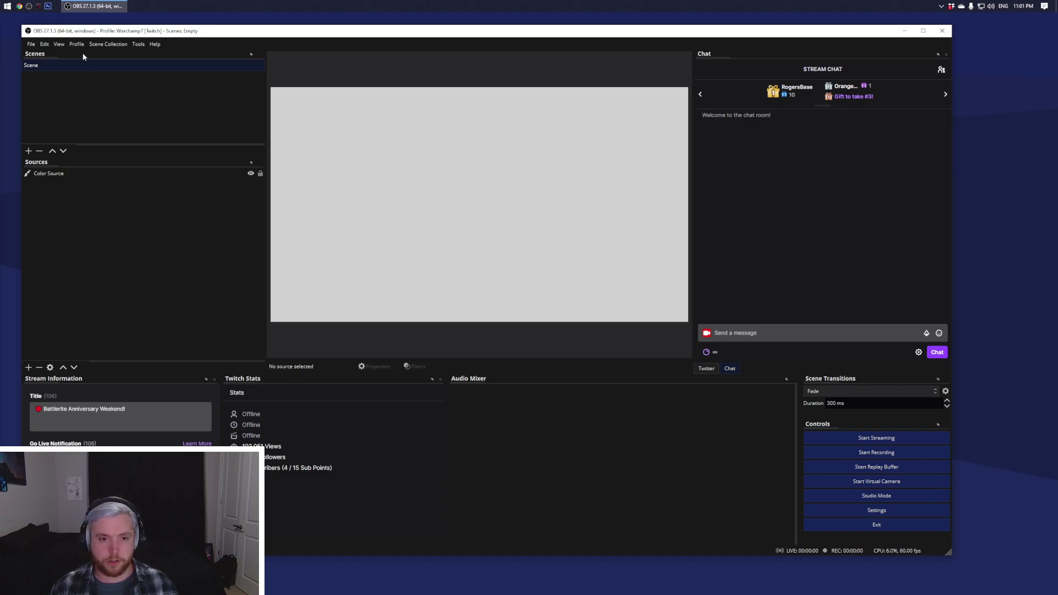
# - Open the windowed Multiview, enlarge and reposition it to inspect the preview, program and scene tiles, and close it
pyautogui.click(60, 45)
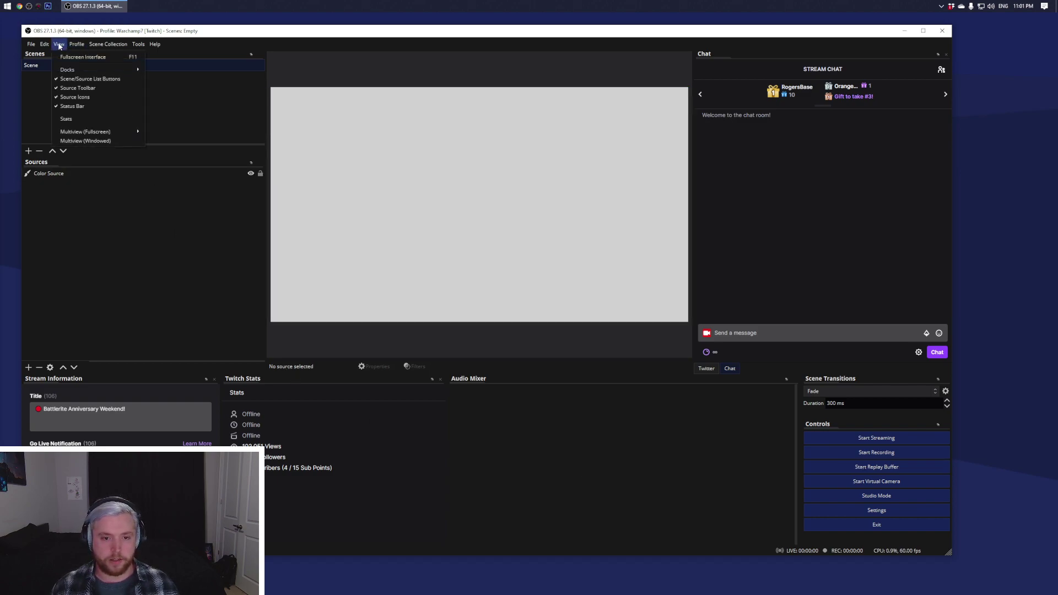
pyautogui.click(90, 141)
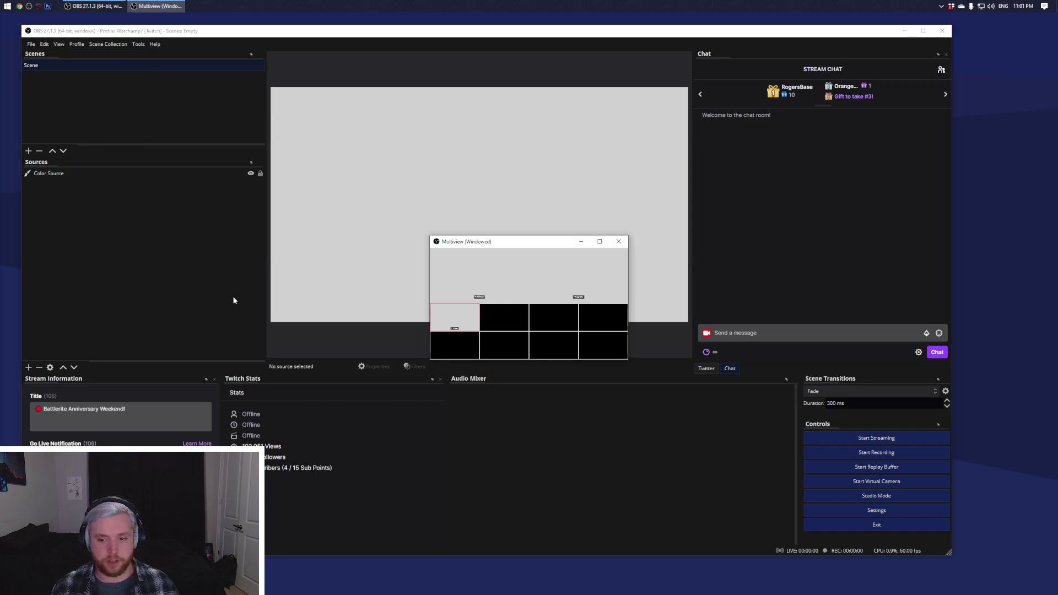
pyautogui.moveTo(530, 241); pyautogui.dragTo(330, 110)
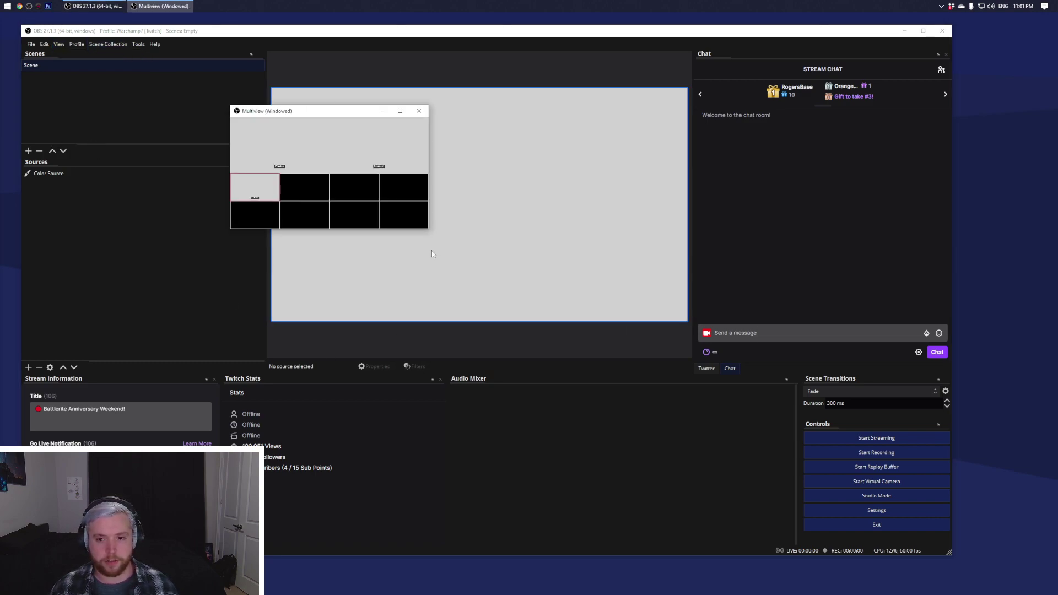
pyautogui.moveTo(429, 230); pyautogui.dragTo(846, 466)
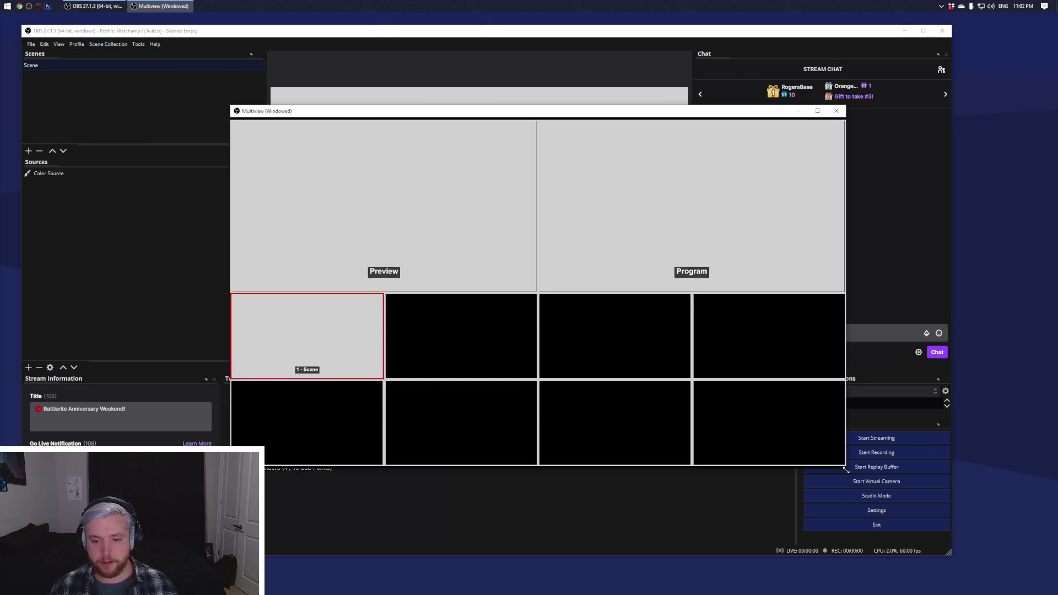
pyautogui.moveTo(472, 112)
pyautogui.mouseDown()
pyautogui.moveTo(414, 103)
pyautogui.moveTo(490, 105)
pyautogui.mouseUp()
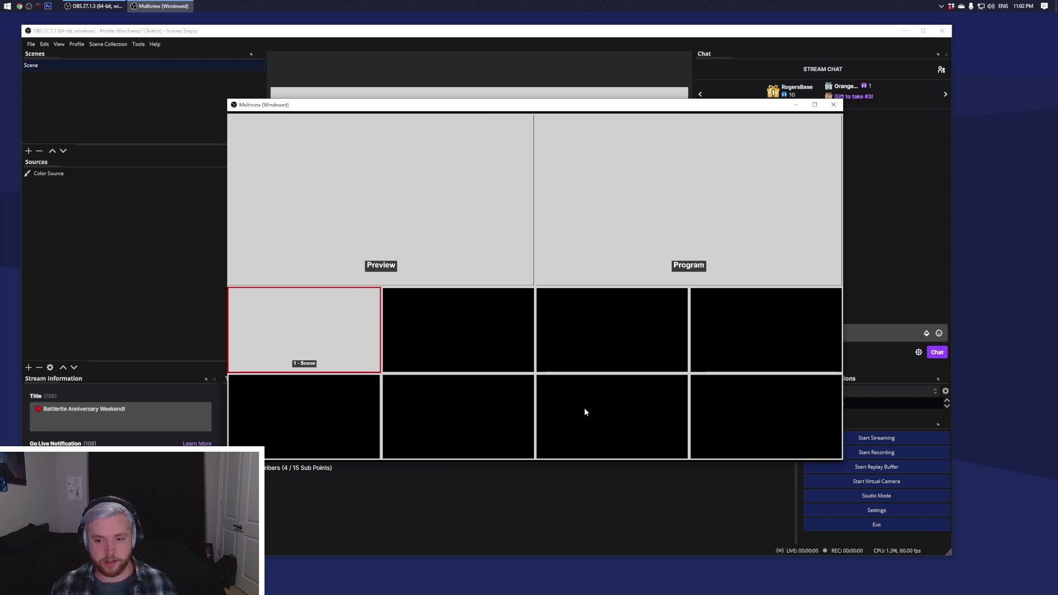
pyautogui.moveTo(444, 109); pyautogui.dragTo(442, 126)
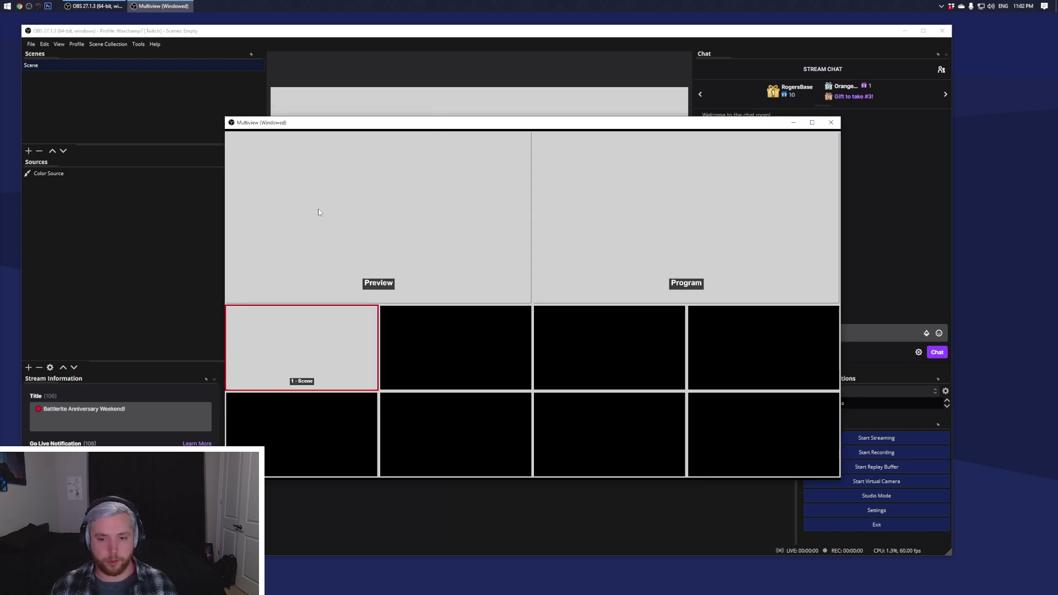
pyautogui.moveTo(681, 127); pyautogui.dragTo(623, 138)
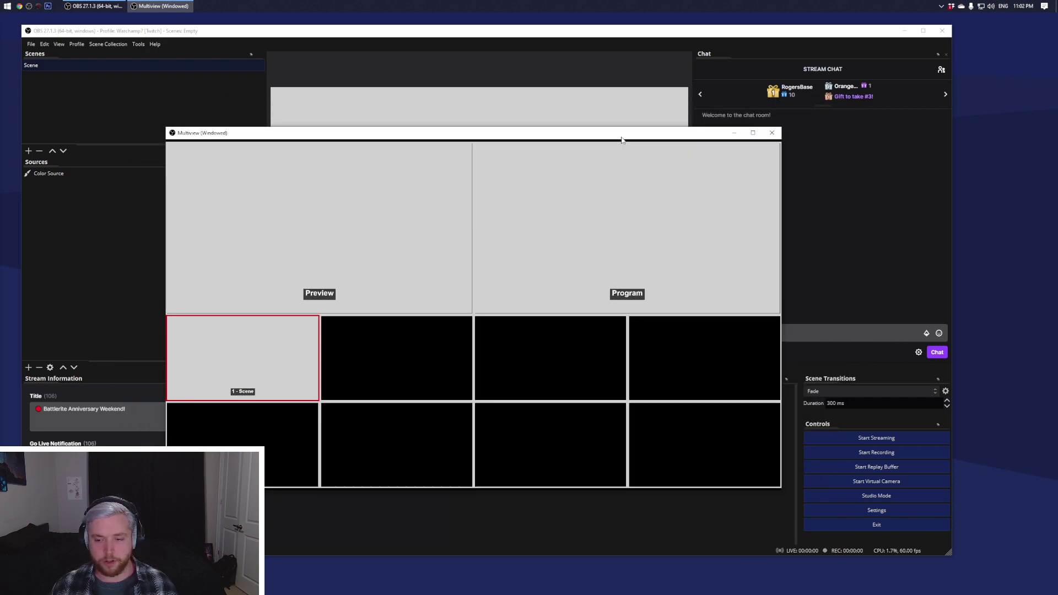
pyautogui.moveTo(716, 132); pyautogui.dragTo(739, 105)
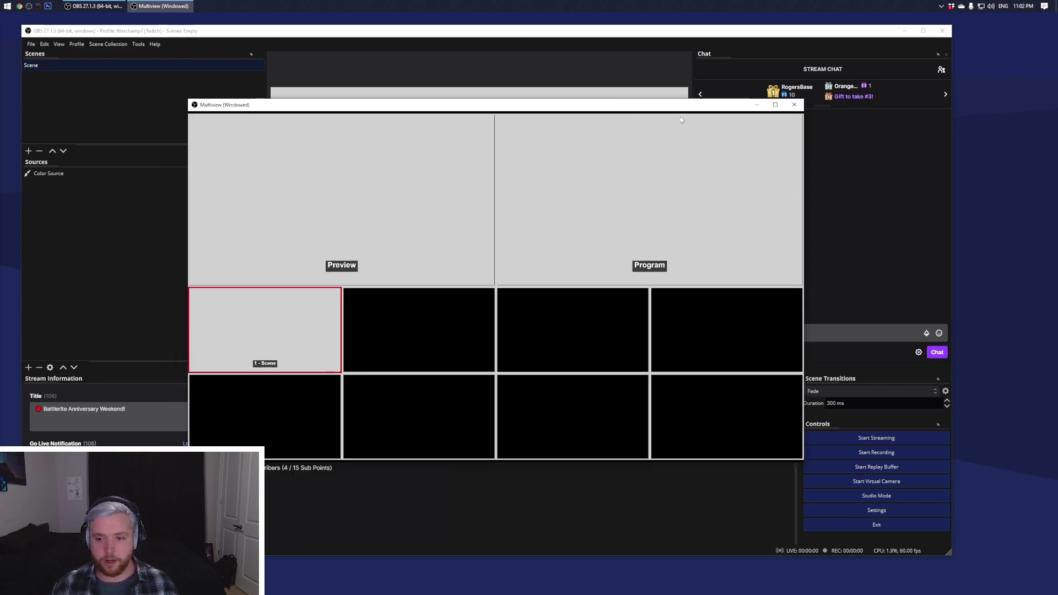
pyautogui.click(793, 110)
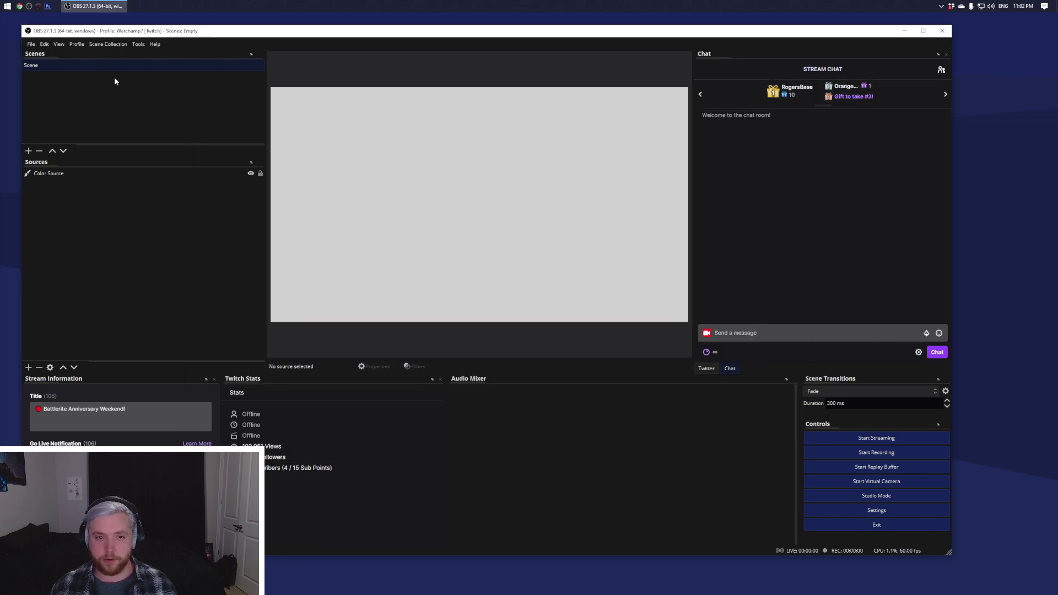
# - Review the scene's context options, and open a windowed projector of the preview, reposition it and close it
pyautogui.rightClick(98, 71)
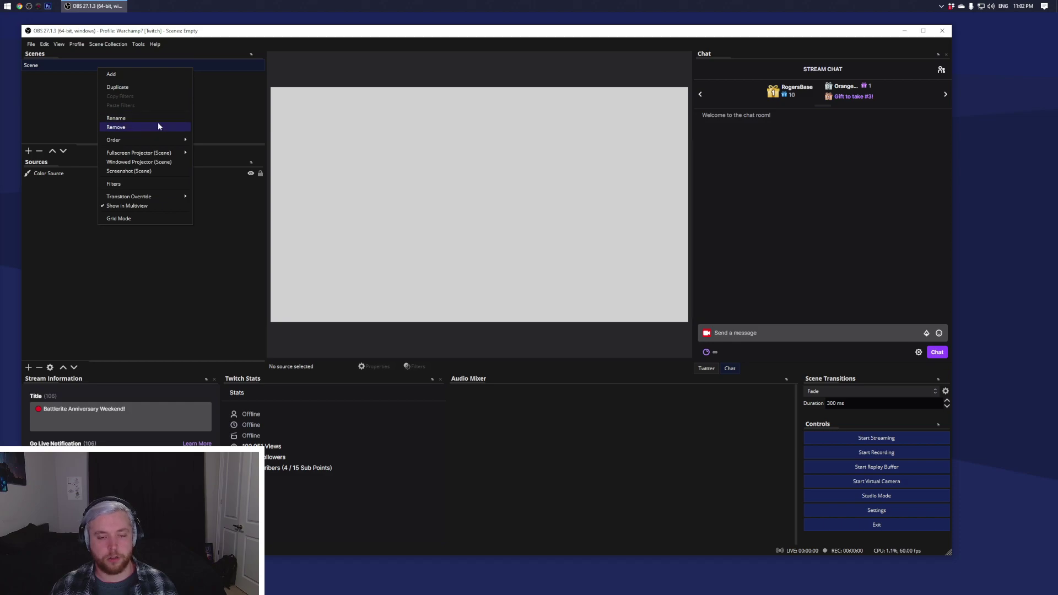
pyautogui.click(355, 59)
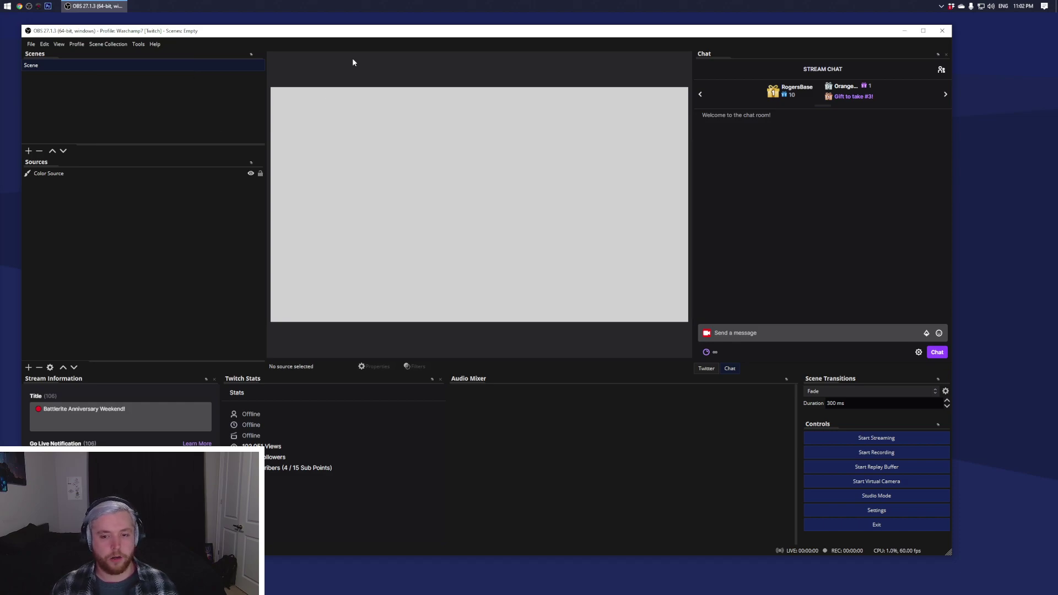
pyautogui.rightClick(388, 183)
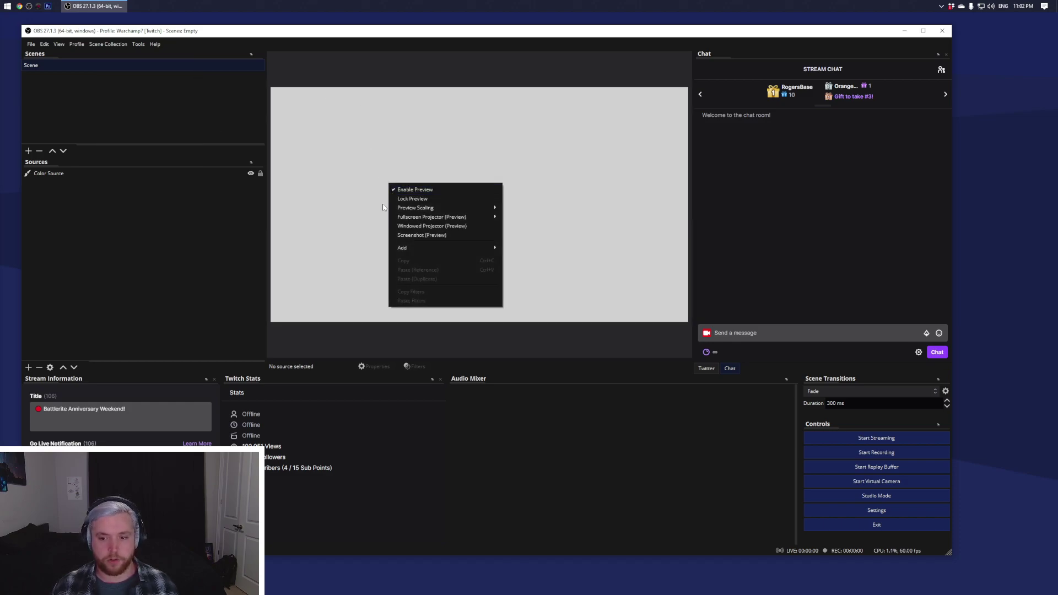
pyautogui.click(441, 226)
pyautogui.moveTo(527, 247); pyautogui.dragTo(447, 194)
pyautogui.press('Escape')
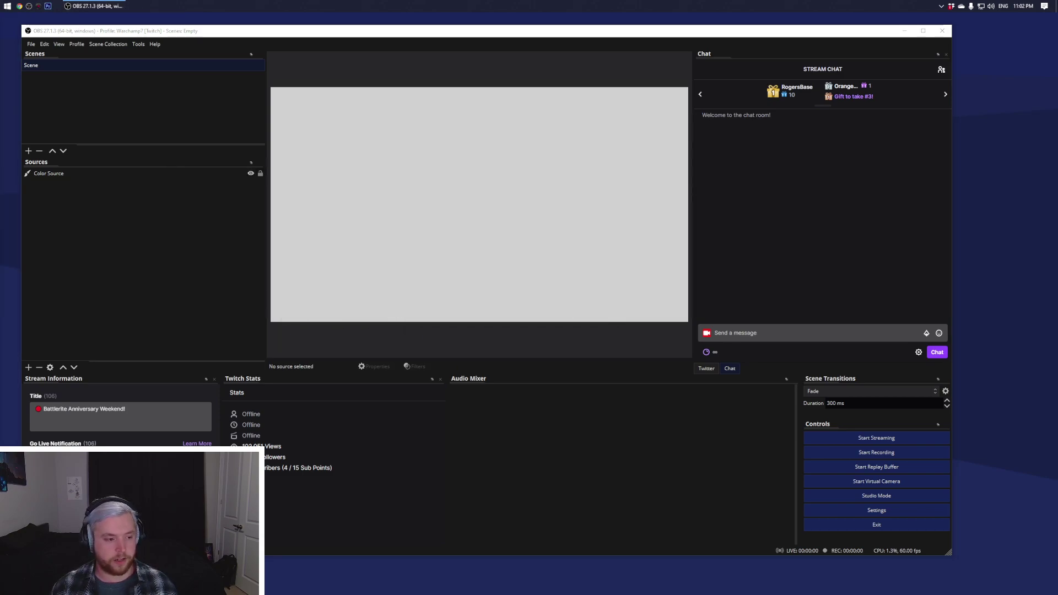
# - Open the windowed preview projector again, enlarge and reposition it over the main window, and close it
pyautogui.rightClick(546, 172)
pyautogui.click(598, 215)
pyautogui.moveTo(554, 207); pyautogui.dragTo(366, 129)
pyautogui.moveTo(510, 245); pyautogui.dragTo(792, 441)
pyautogui.rightClick(496, 207)
pyautogui.click(556, 221)
pyautogui.moveTo(503, 125); pyautogui.dragTo(506, 233)
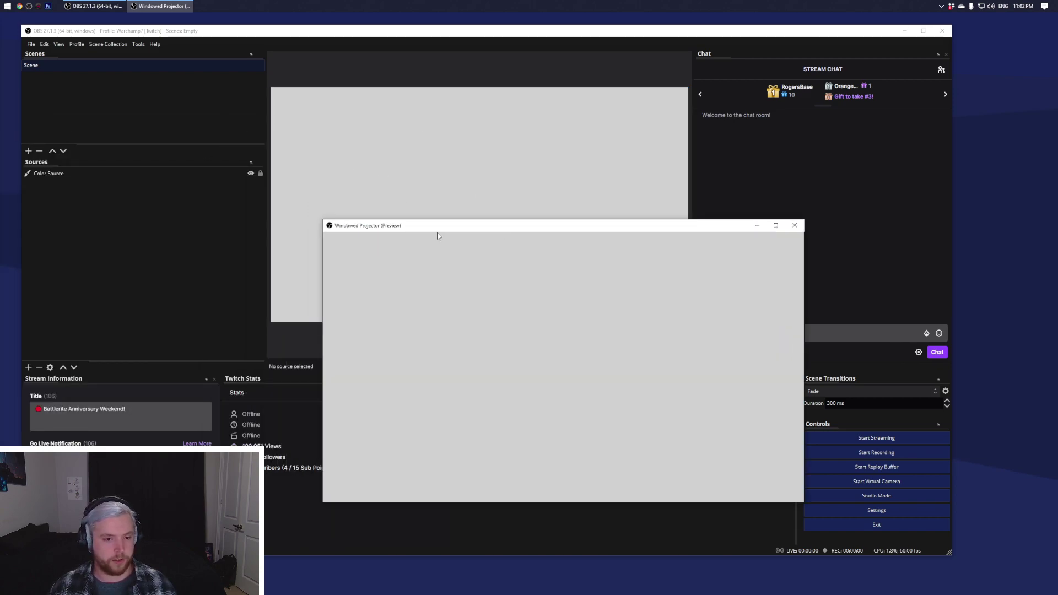
pyautogui.click(794, 225)
# - Open a windowed projector showing only the Color Source, and close it
pyautogui.rightClick(148, 174)
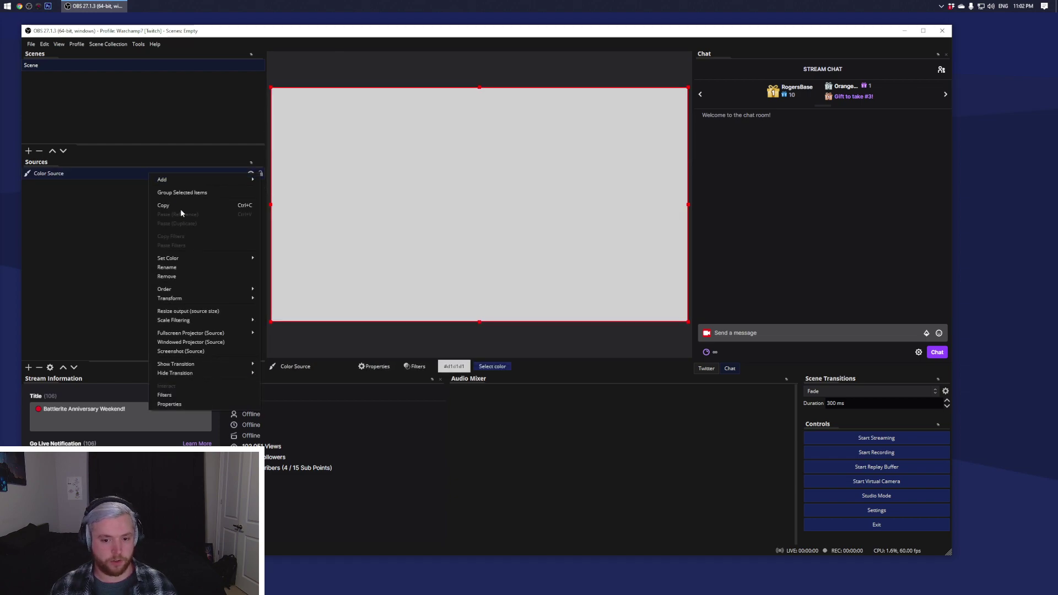
pyautogui.click(203, 345)
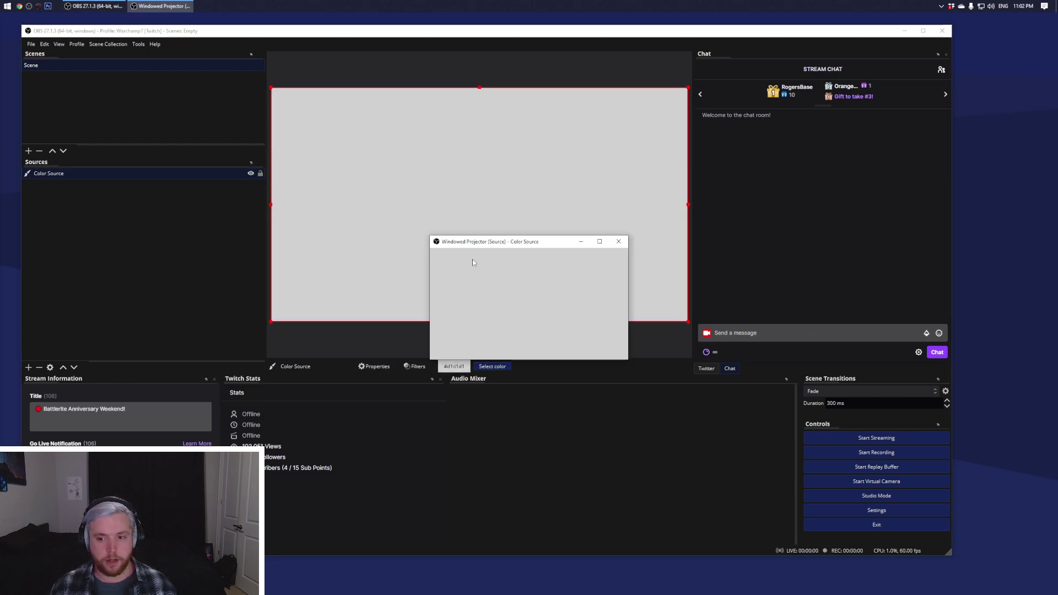
pyautogui.click(620, 244)
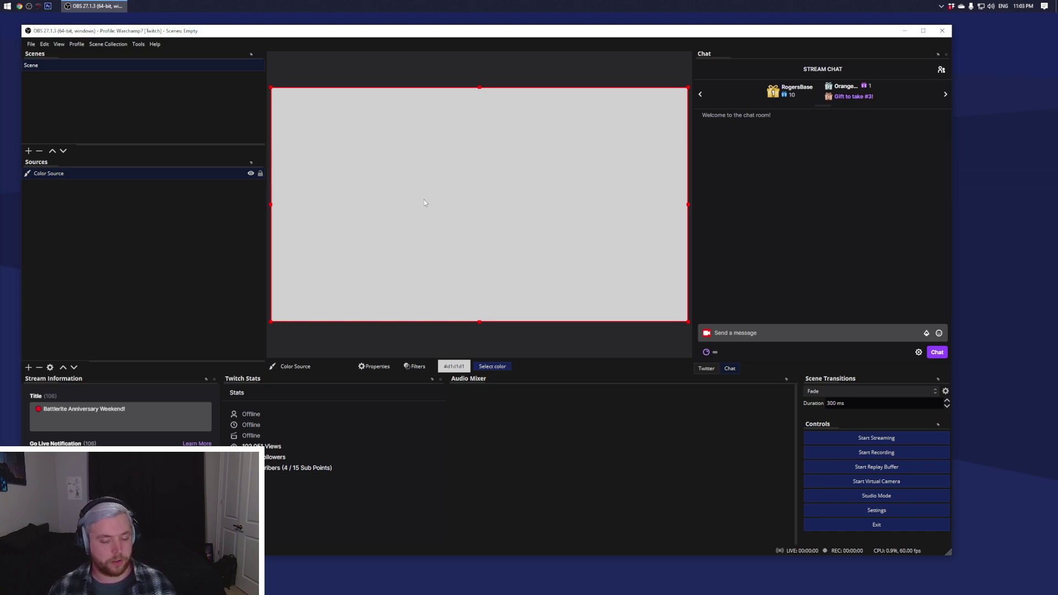
# - Deselect and reselect the Color Source to compare the source toolbar, and review the interface display options
pyautogui.click(303, 350)
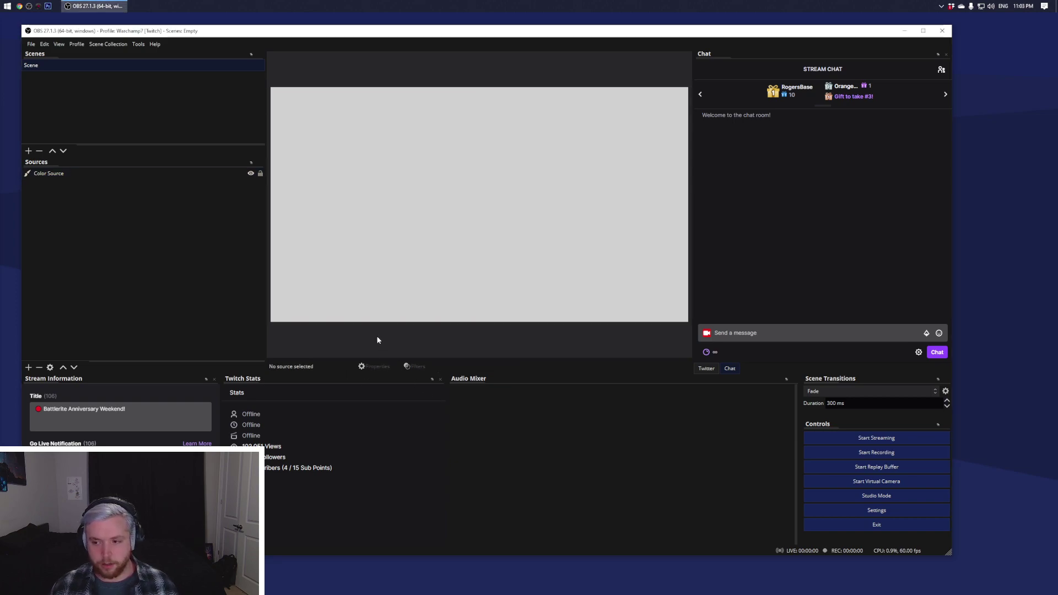
pyautogui.click(79, 169)
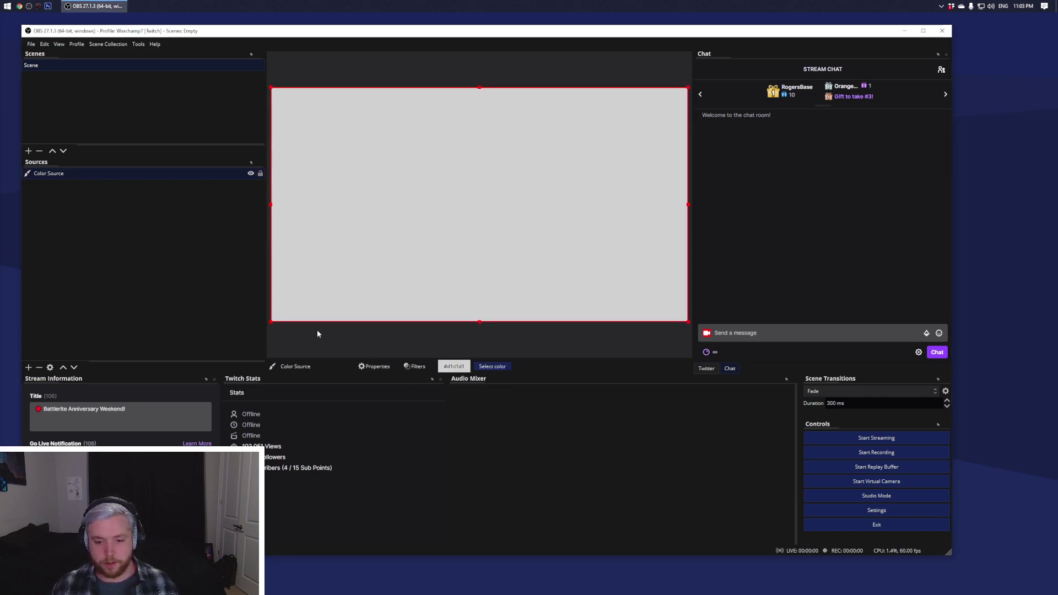
pyautogui.click(59, 44)
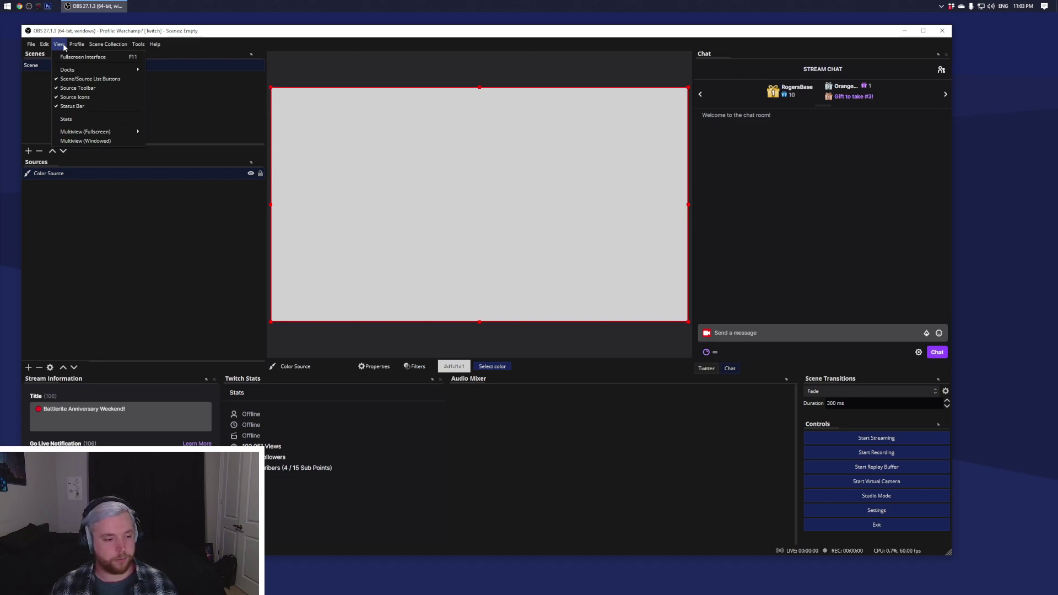
pyautogui.click(60, 44)
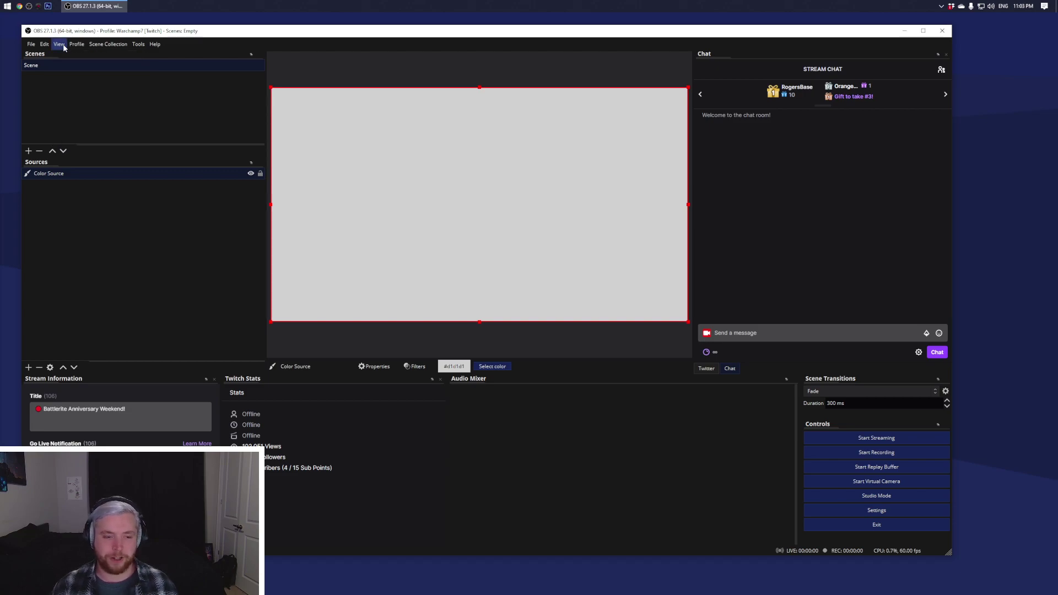
# - Open the Stats window to view performance and output statistics, and close it
pyautogui.click(59, 44)
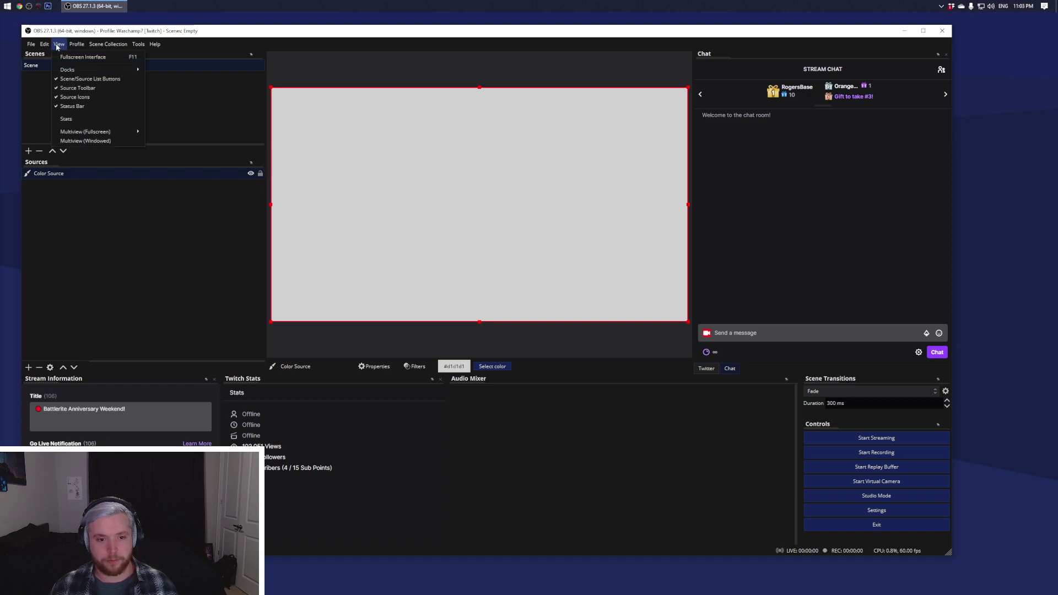
pyautogui.click(69, 118)
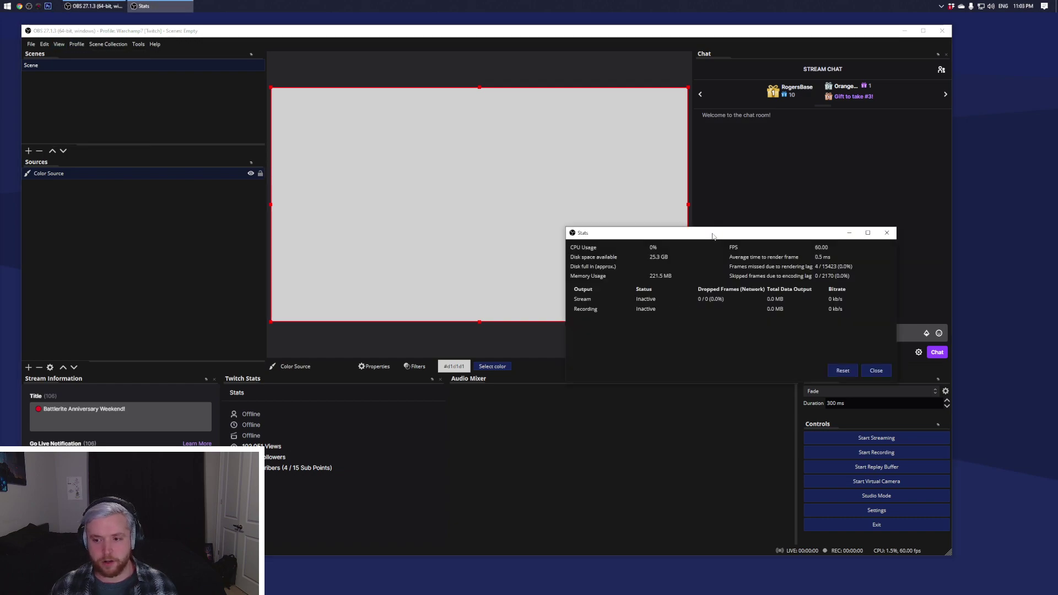
pyautogui.click(673, 330)
# - Look through the interface display options and the available built-in and plugin tools
pyautogui.click(61, 44)
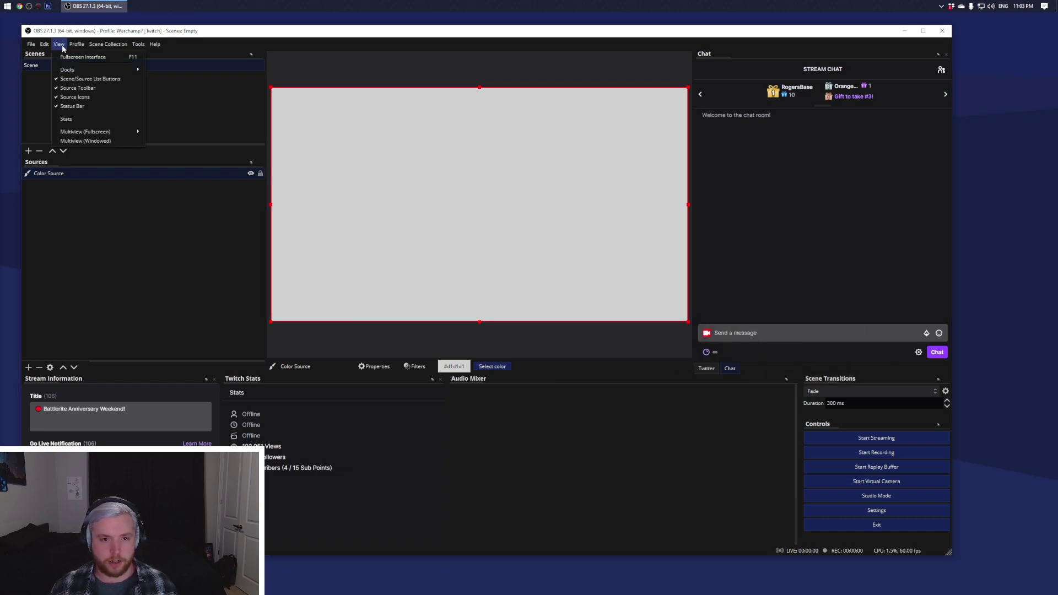
pyautogui.moveTo(145, 49)
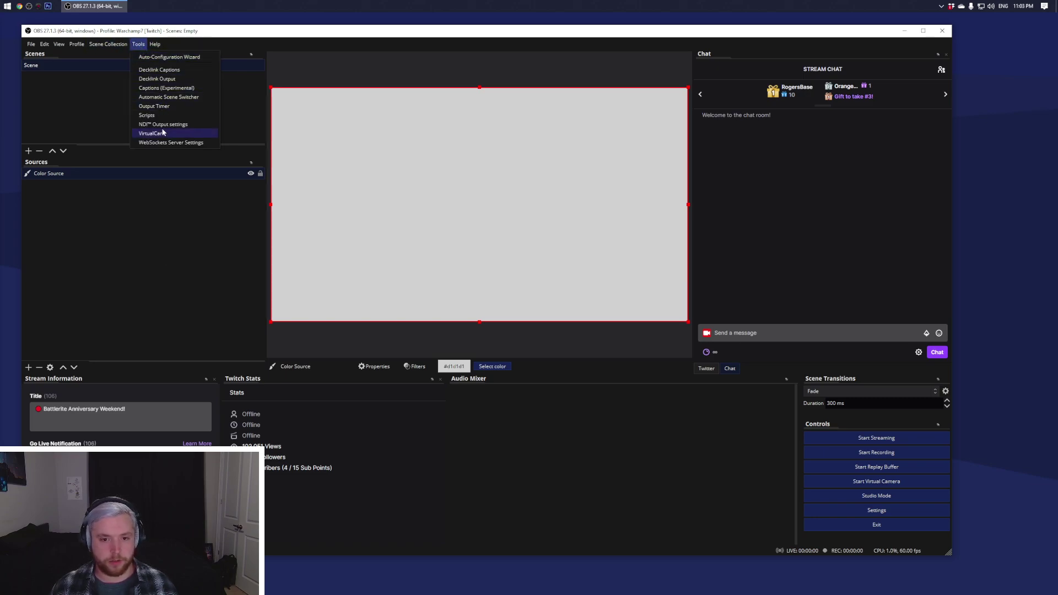
pyautogui.click(236, 112)
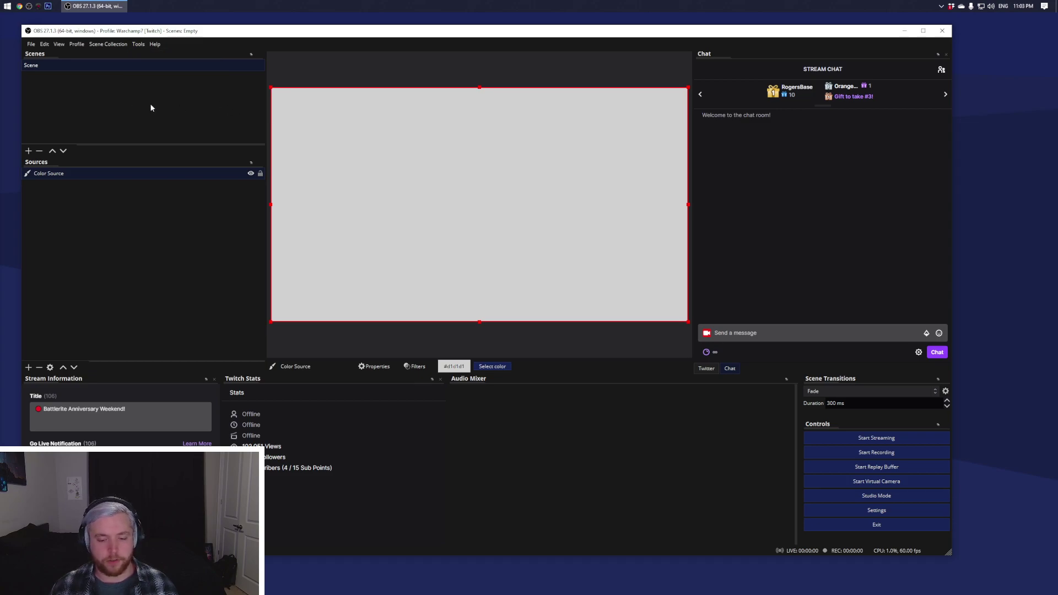
# - Deselect the Color Source and minimize the OBS window
pyautogui.click(318, 352)
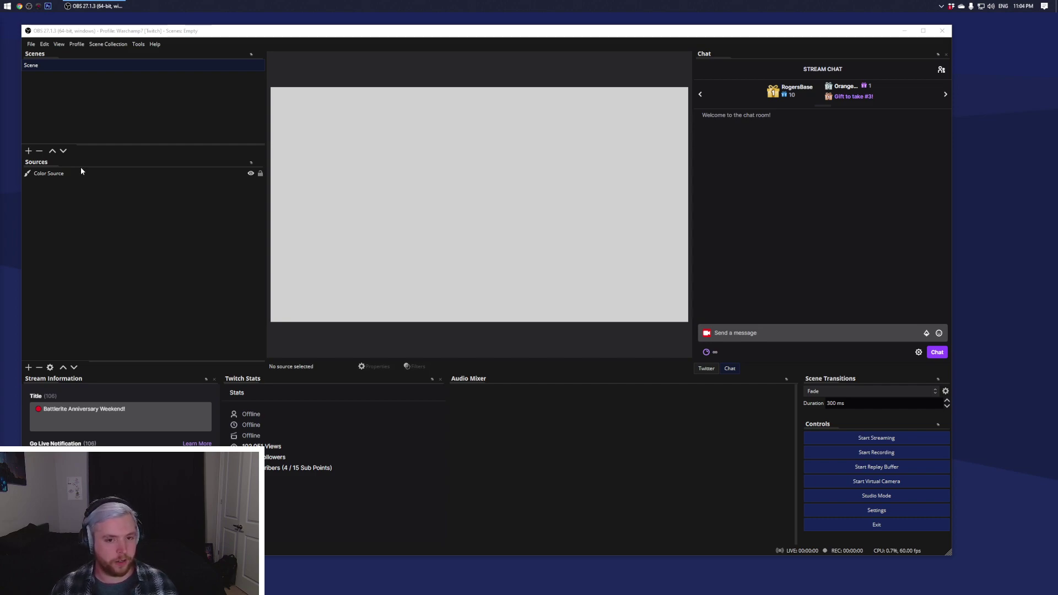
pyautogui.click(95, 12)
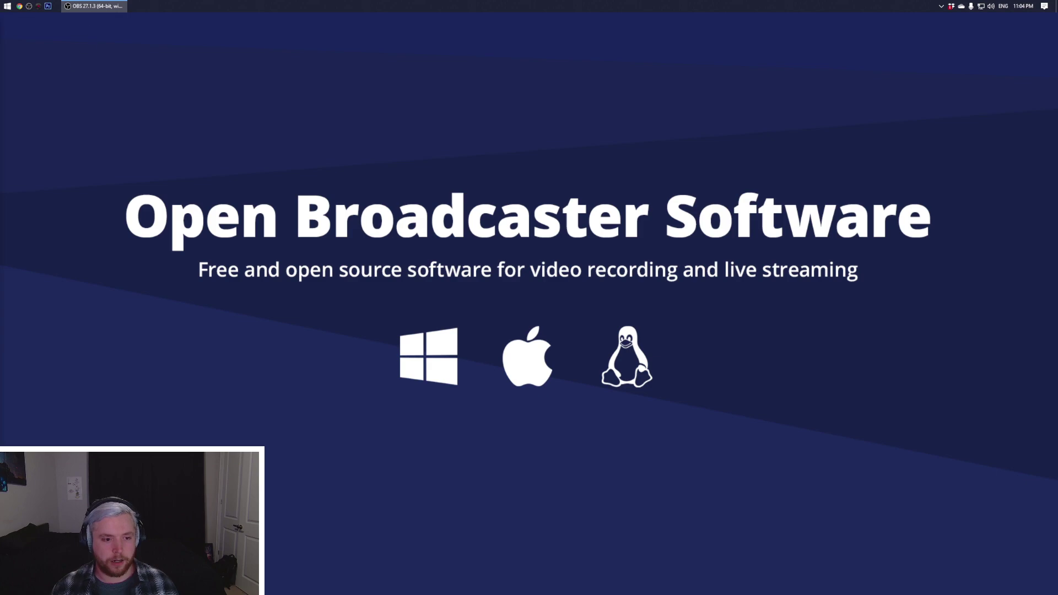